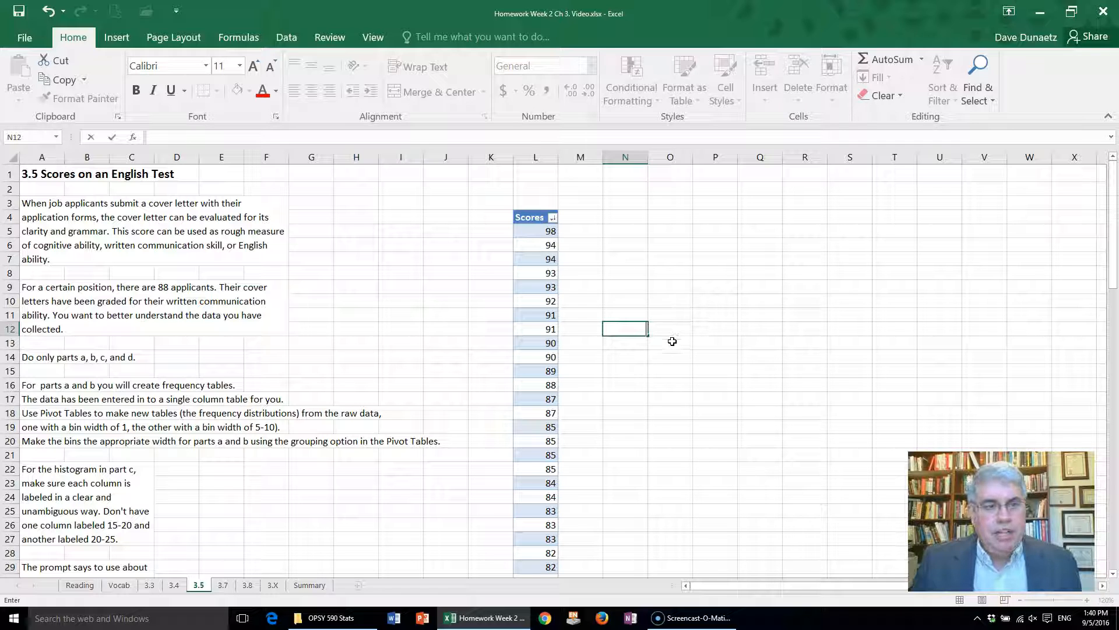
Create a PivotTable from the Scores table, placed on the existing 3.5 worksheet at cell N5.
left_click(675, 331)
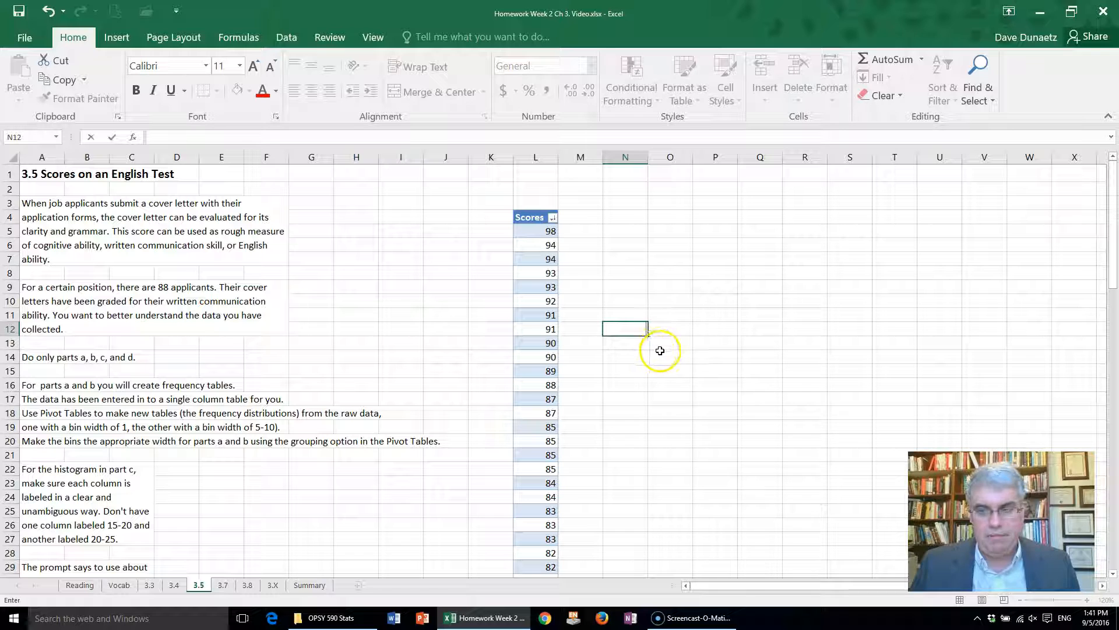
left_click(534, 287)
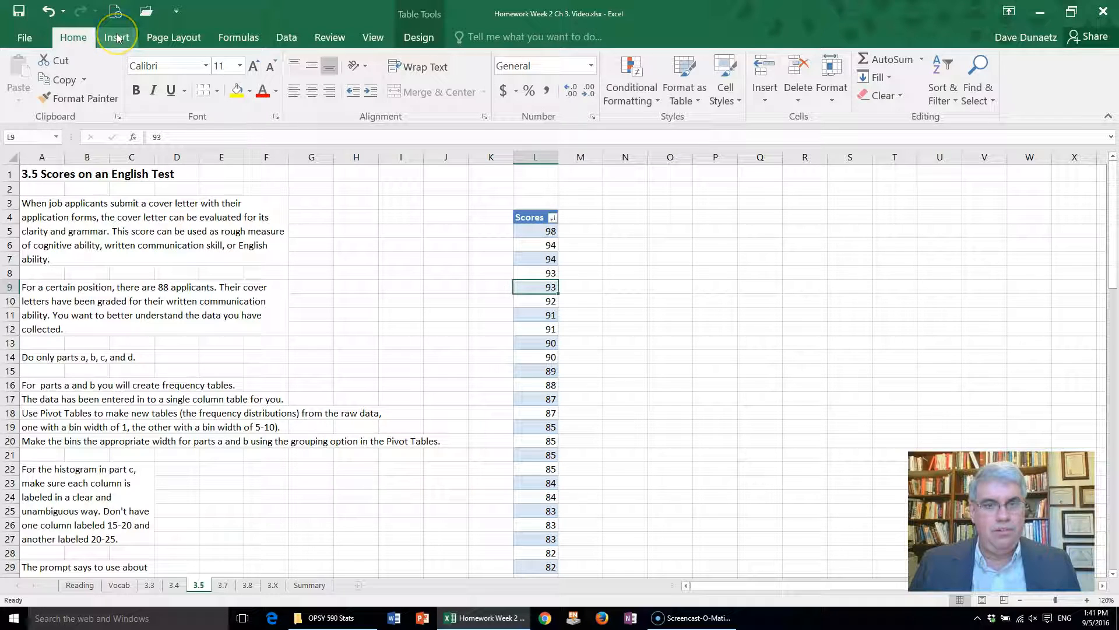
left_click(421, 39)
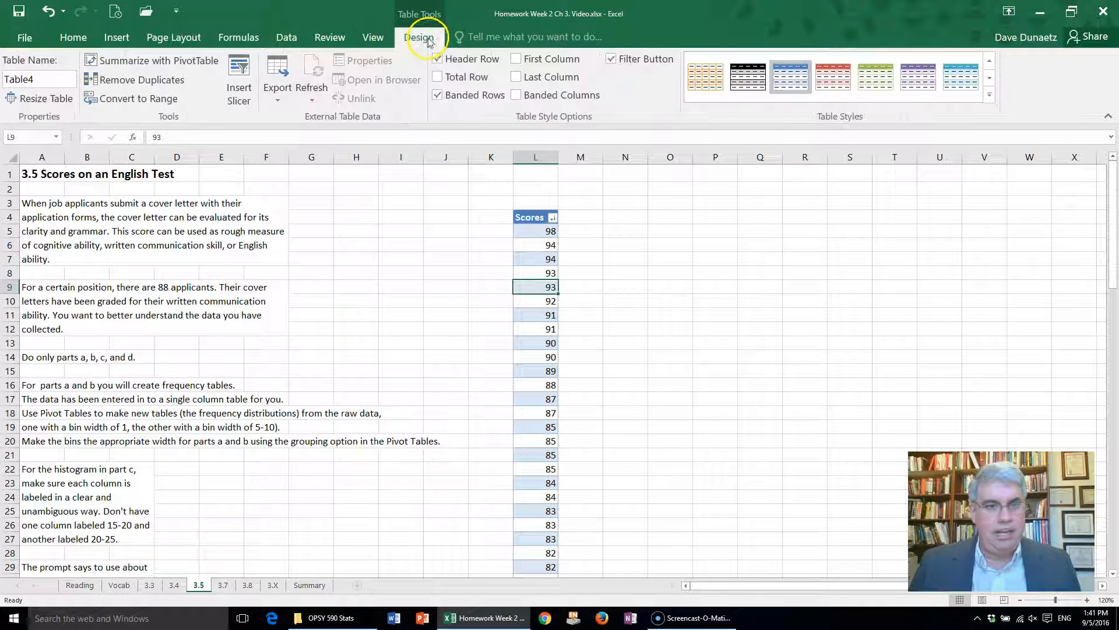
left_click(146, 61)
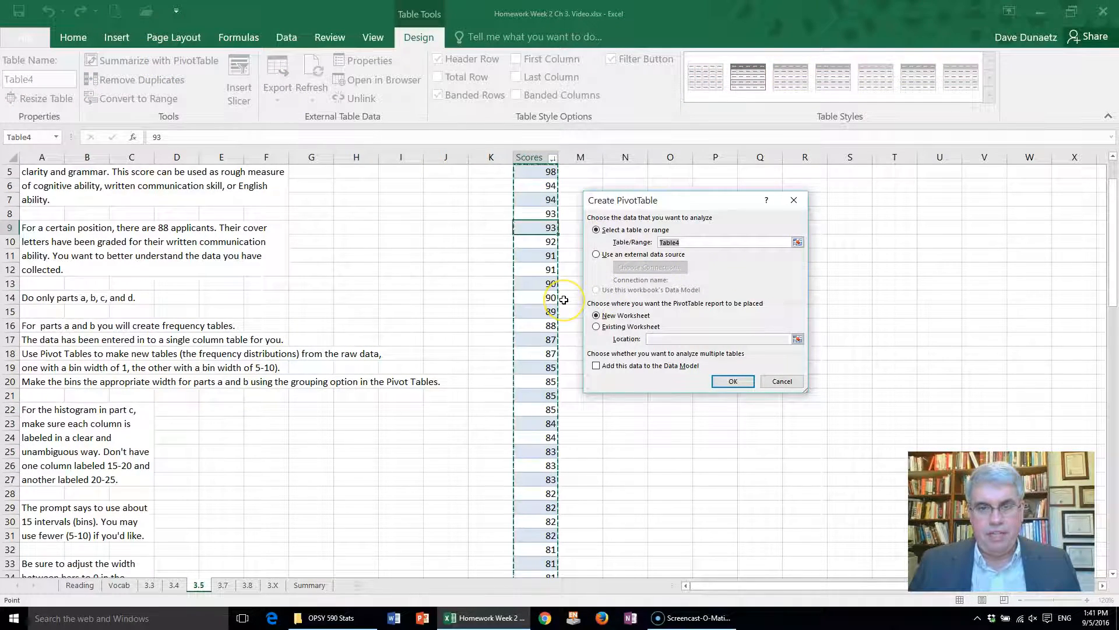
scroll(564, 296, "up", 1)
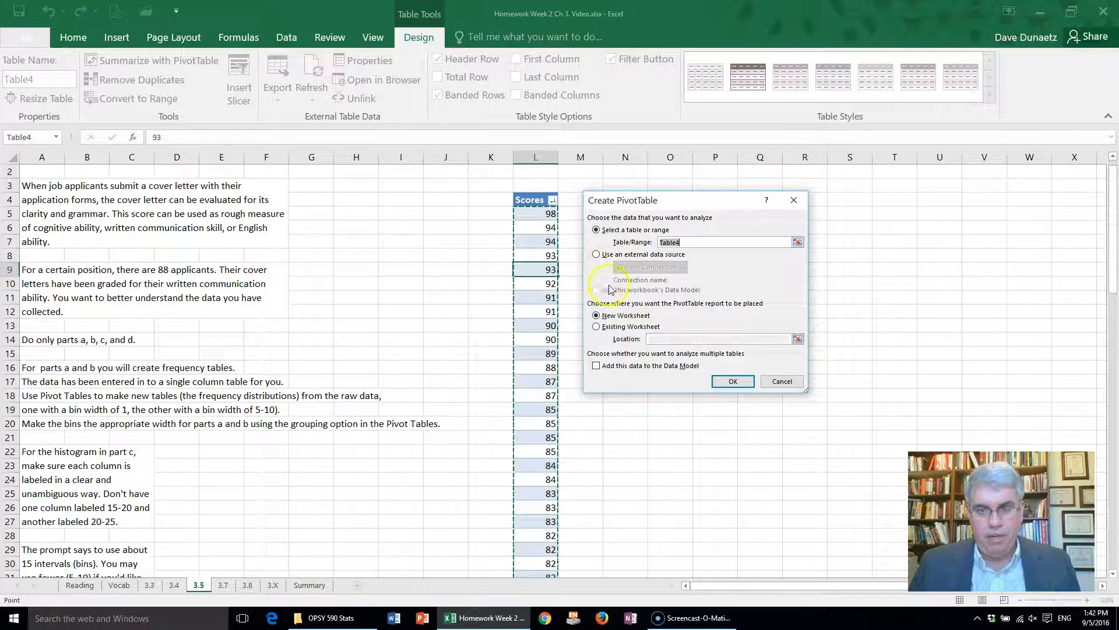
left_click(596, 327)
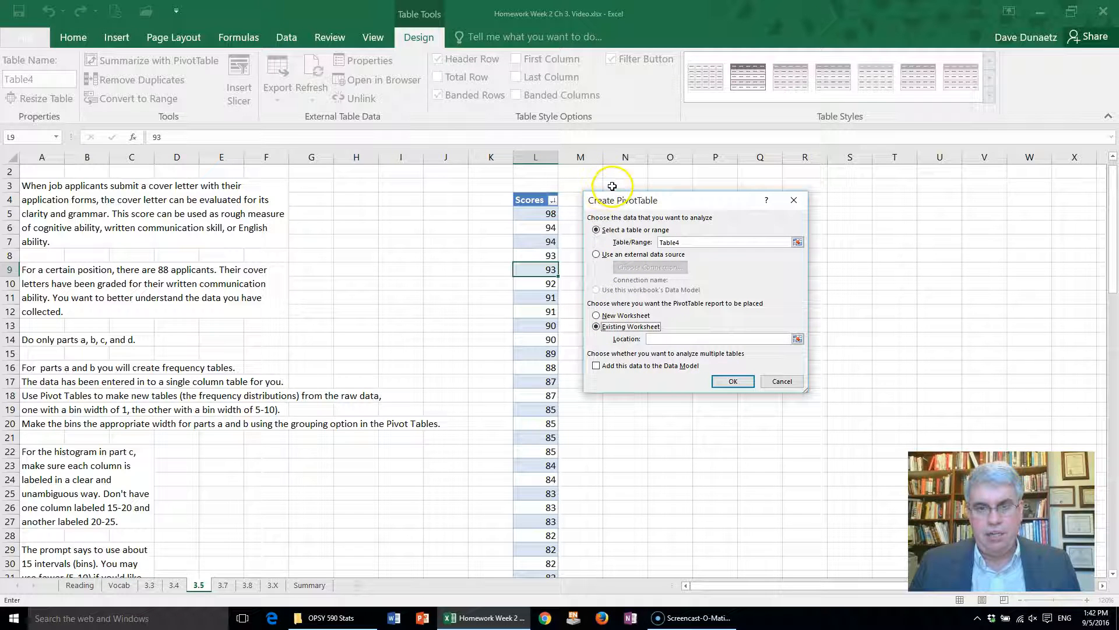
left_click_drag(679, 205, 690, 285)
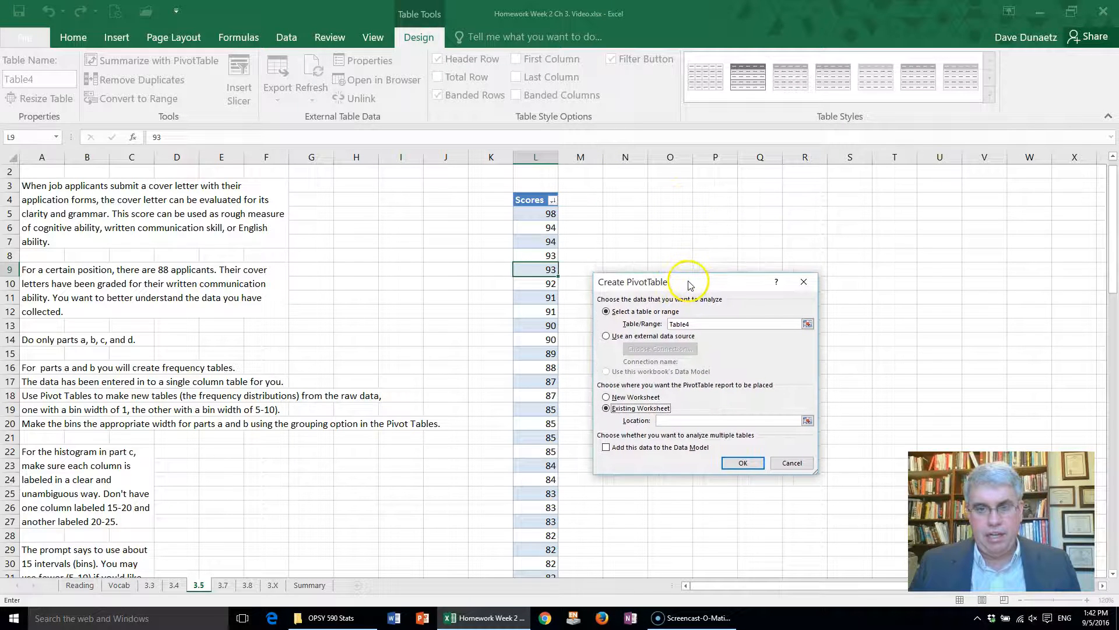
left_click(619, 214)
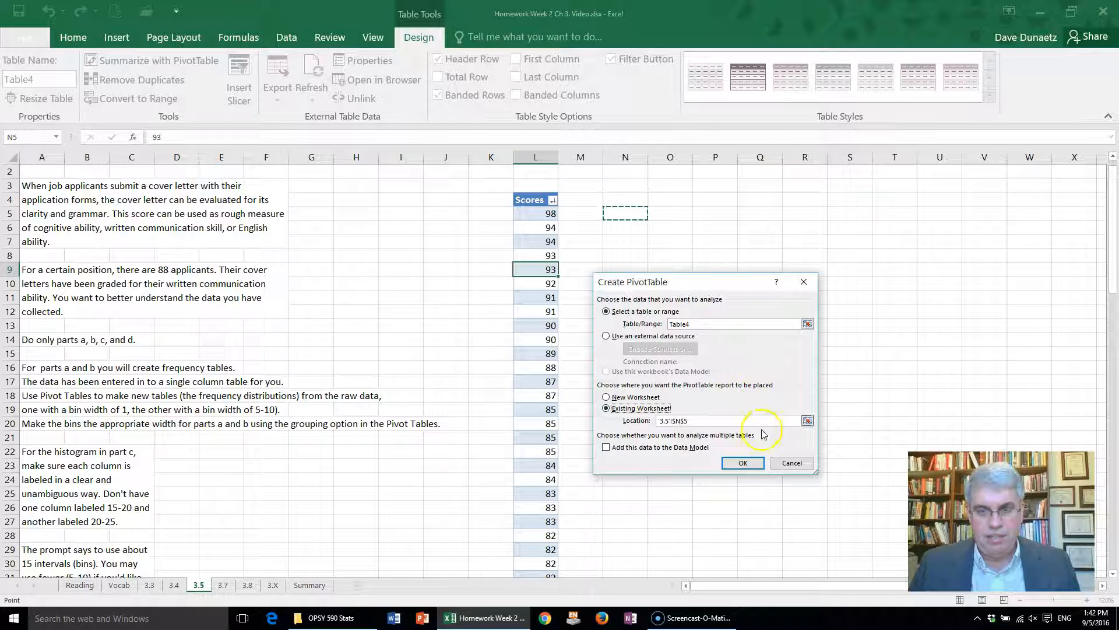
left_click(743, 464)
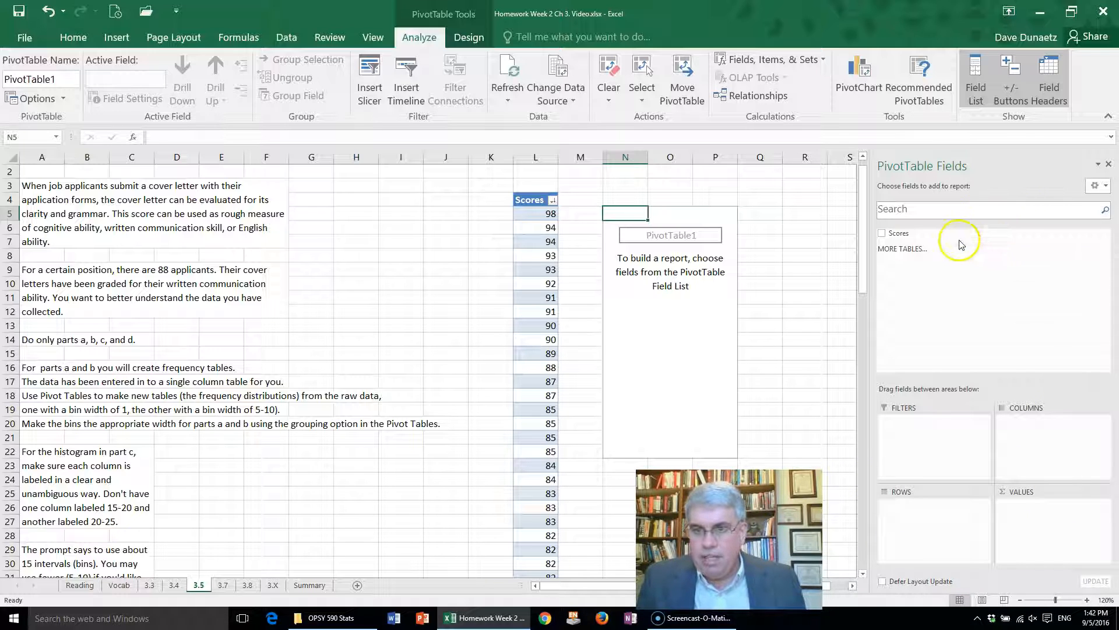
Add Scores to the PivotTable as a value summarized by Count and also as the row field.
left_click(882, 234)
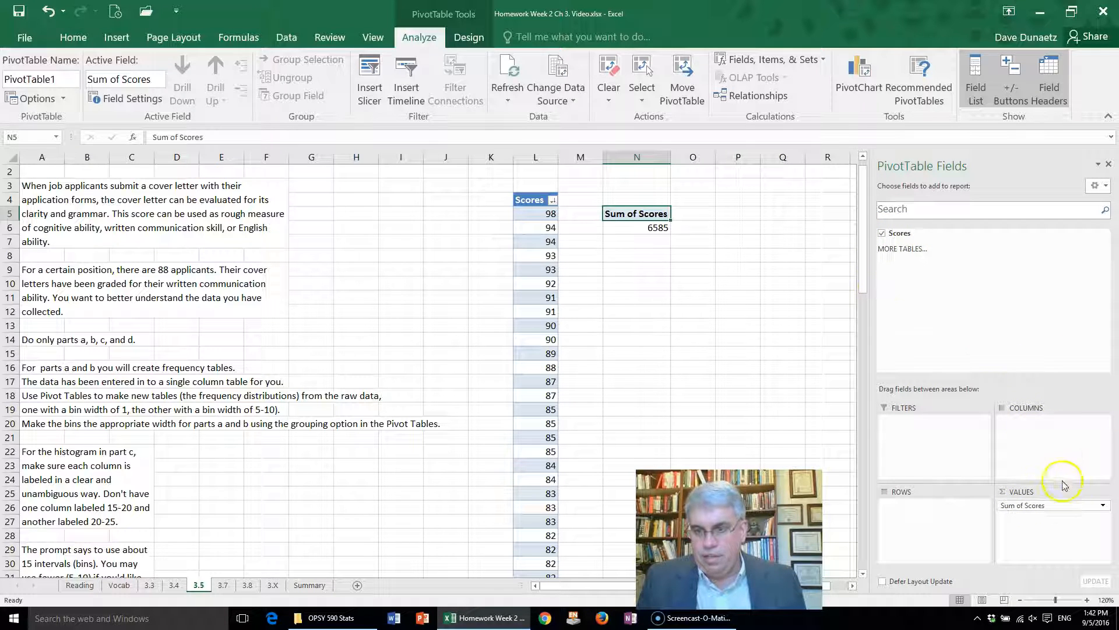
left_click(1103, 506)
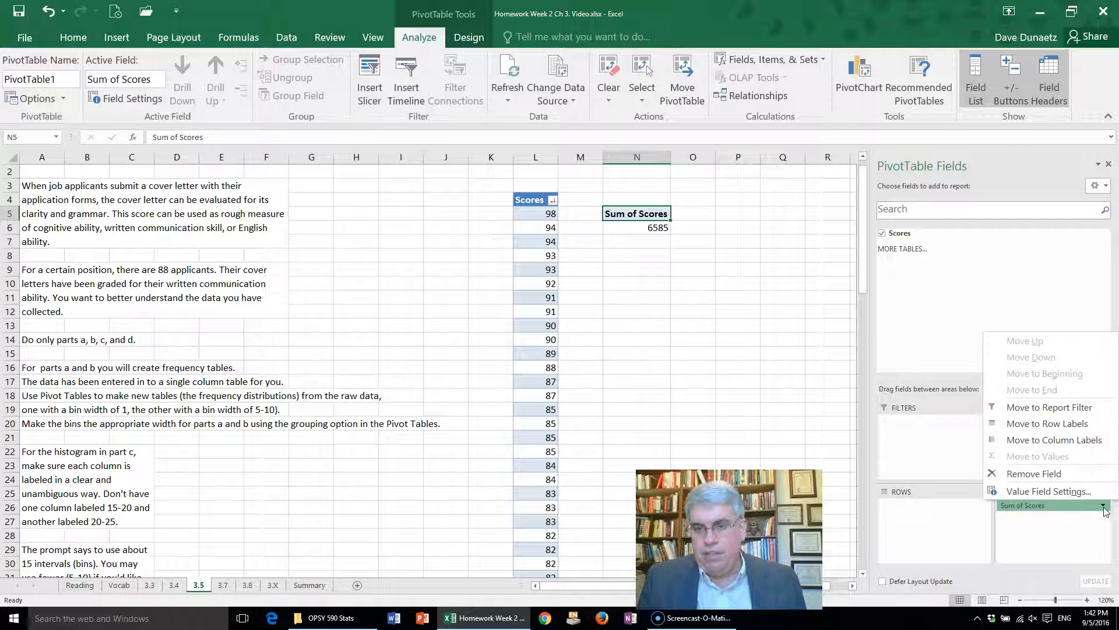
left_click(1071, 506)
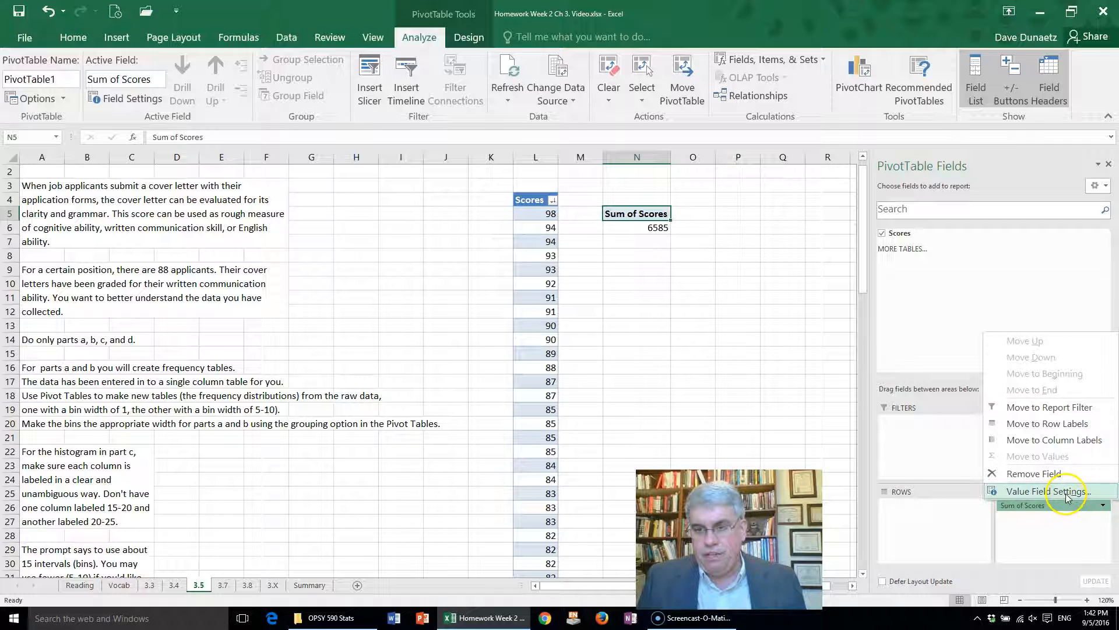
left_click(1047, 491)
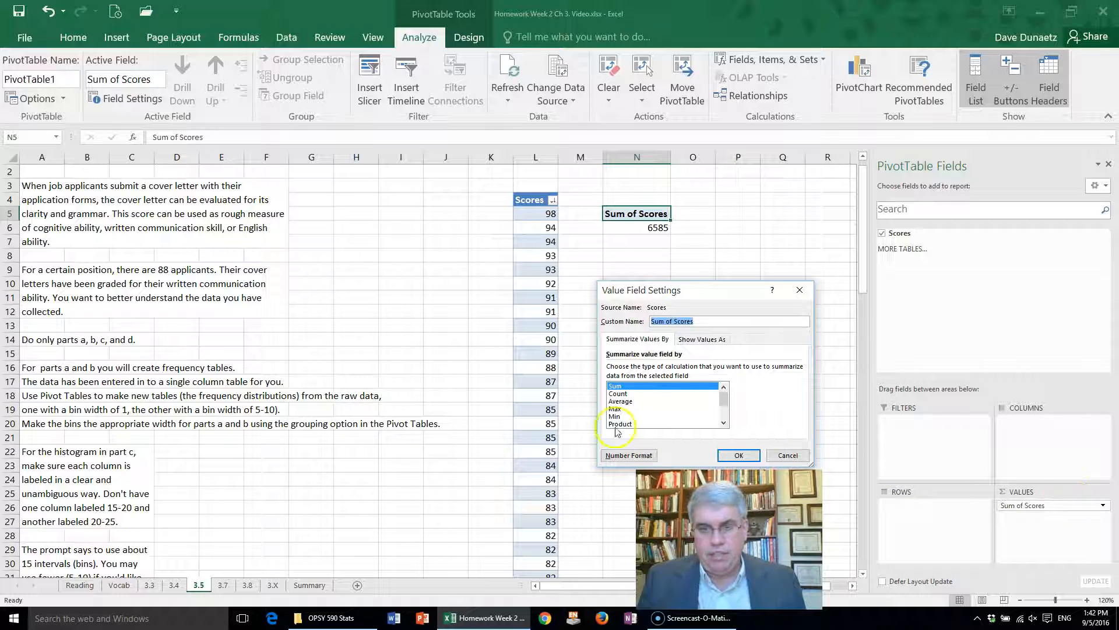
left_click(618, 393)
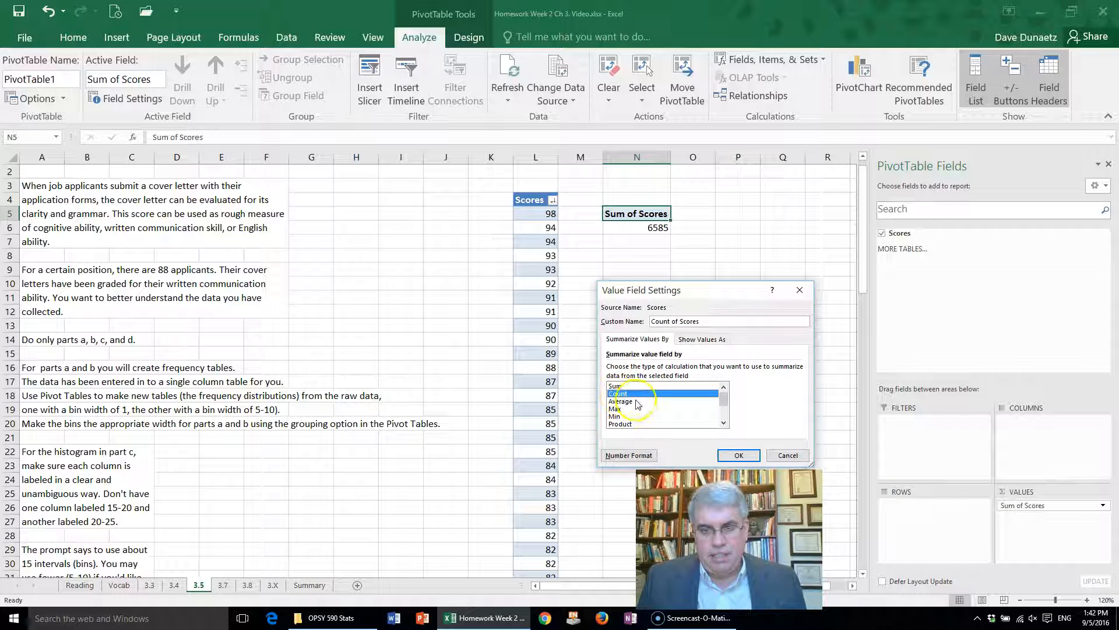
left_click(739, 456)
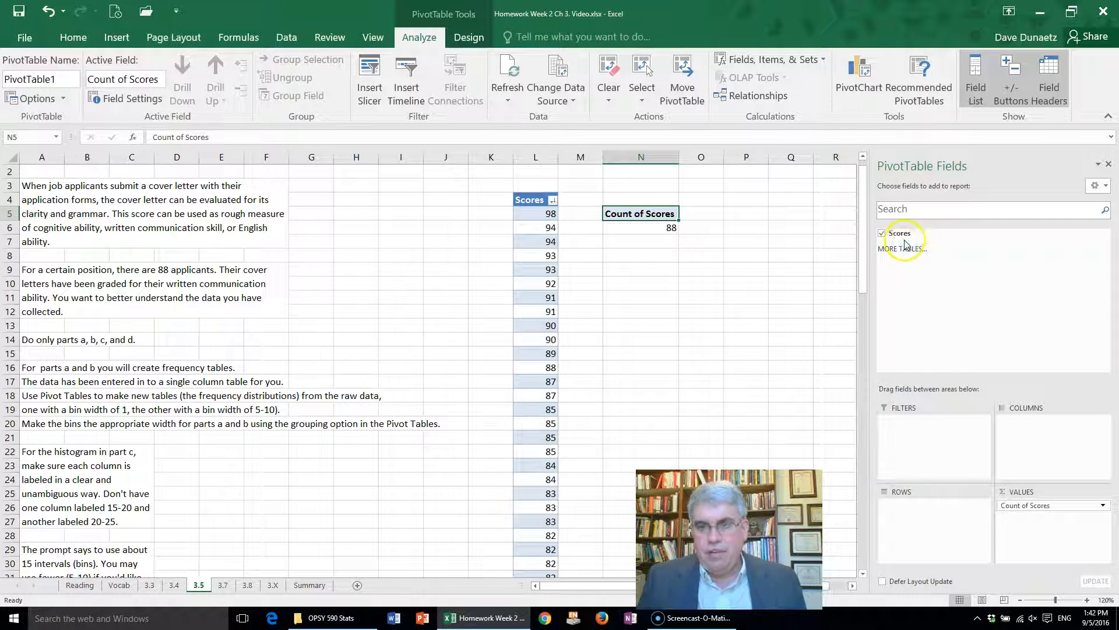
left_click_drag(901, 233, 912, 512)
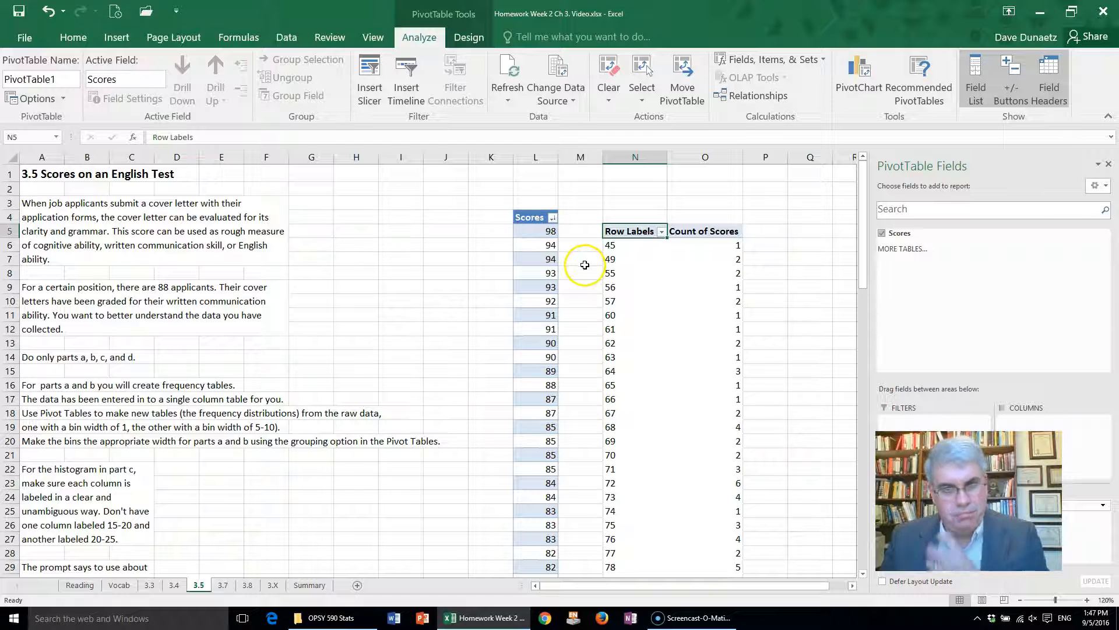
Group the PivotTable's score row labels by an interval of 1.
left_click(609, 244)
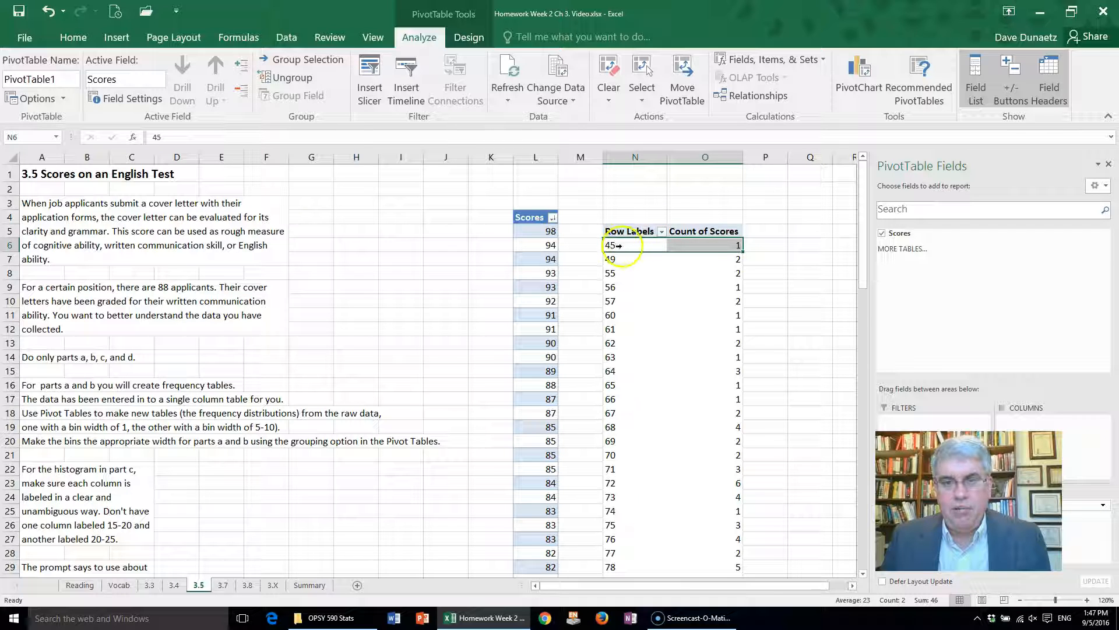
right_click(623, 249)
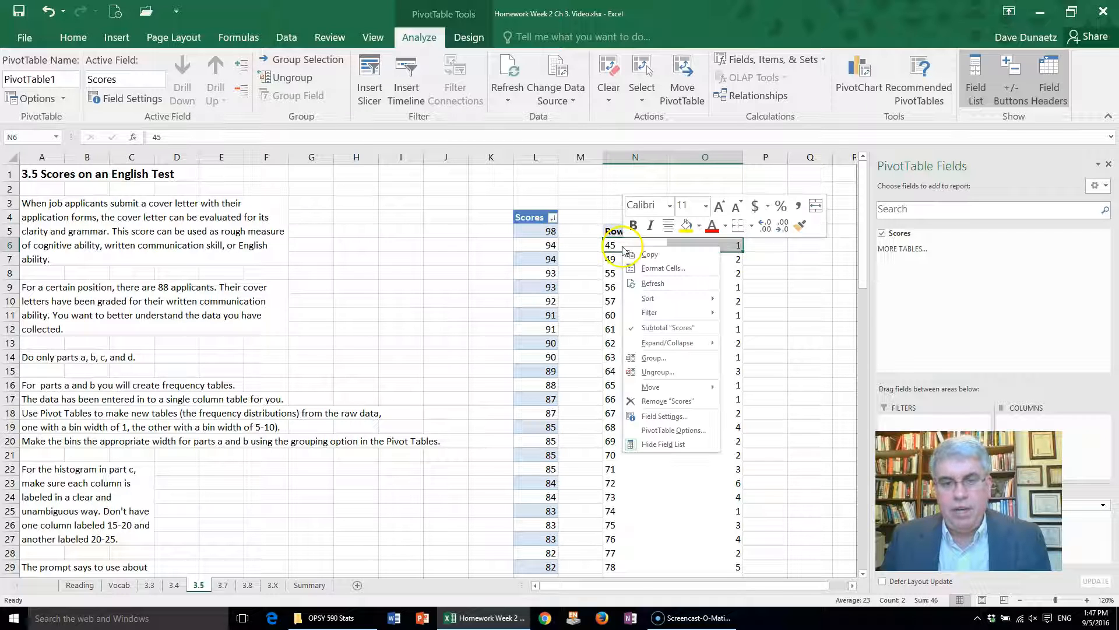
left_click(654, 358)
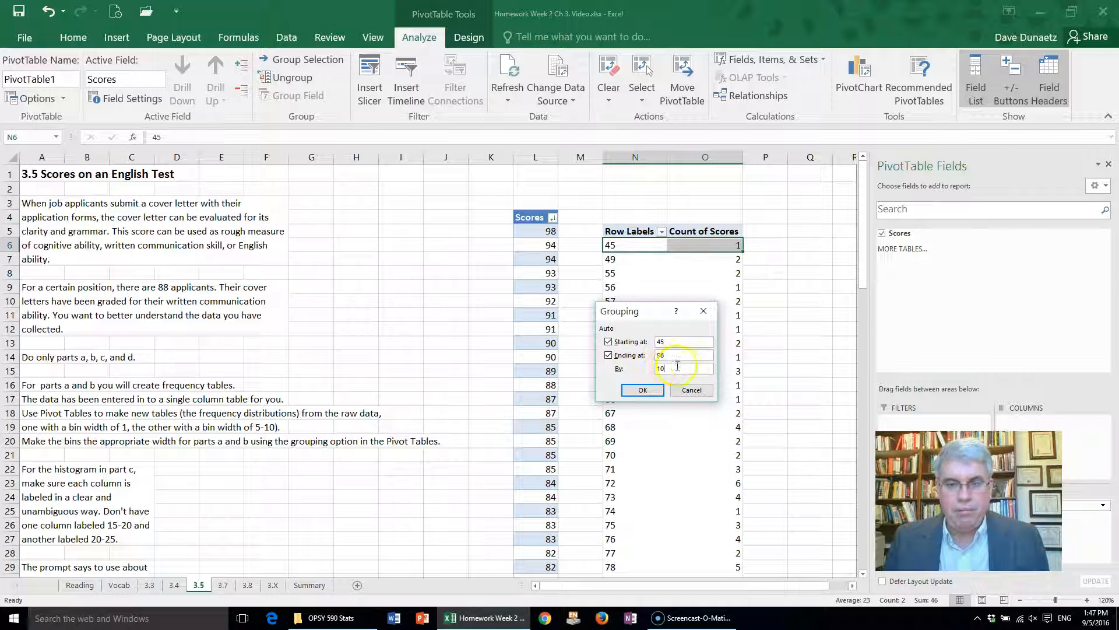
left_click(710, 369)
type("1")
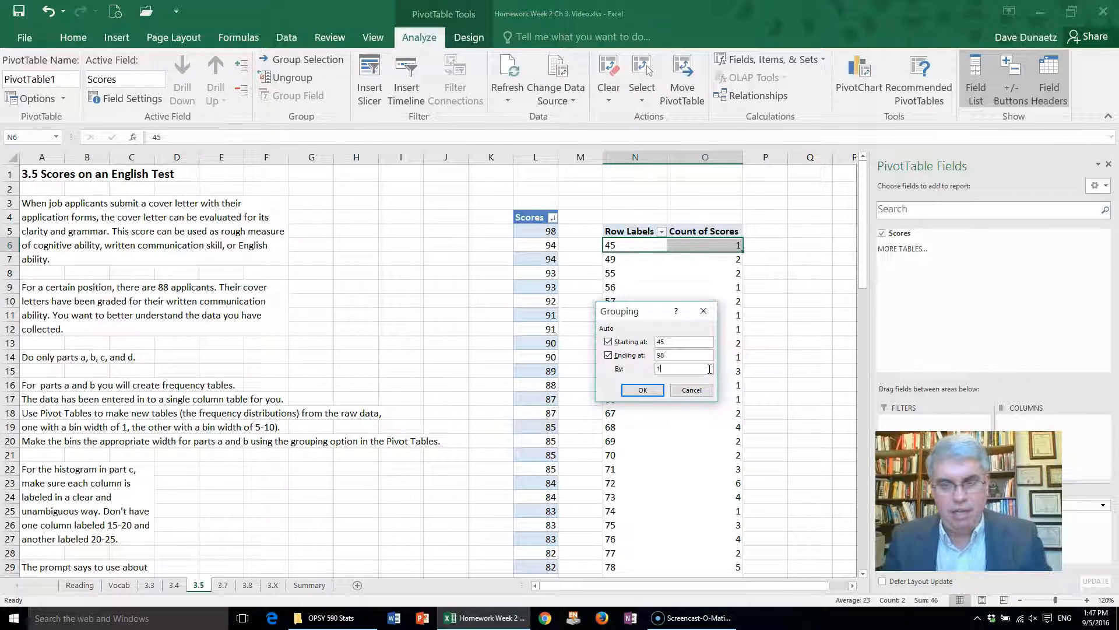
left_click(636, 389)
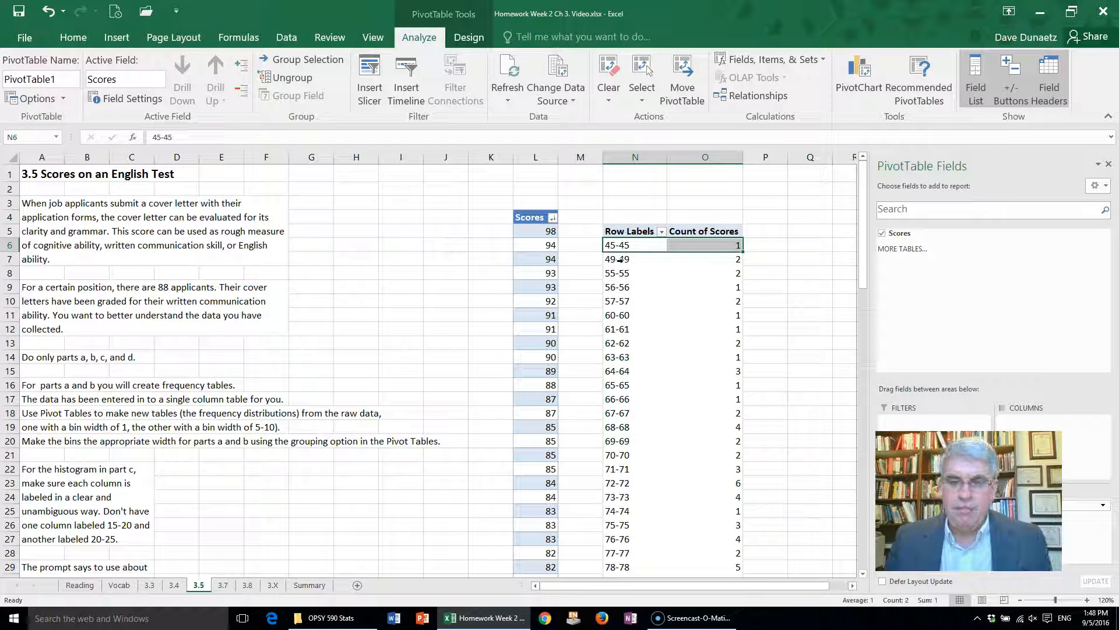
Set the PivotTable's Scores row field to show items with no data.
right_click(623, 261)
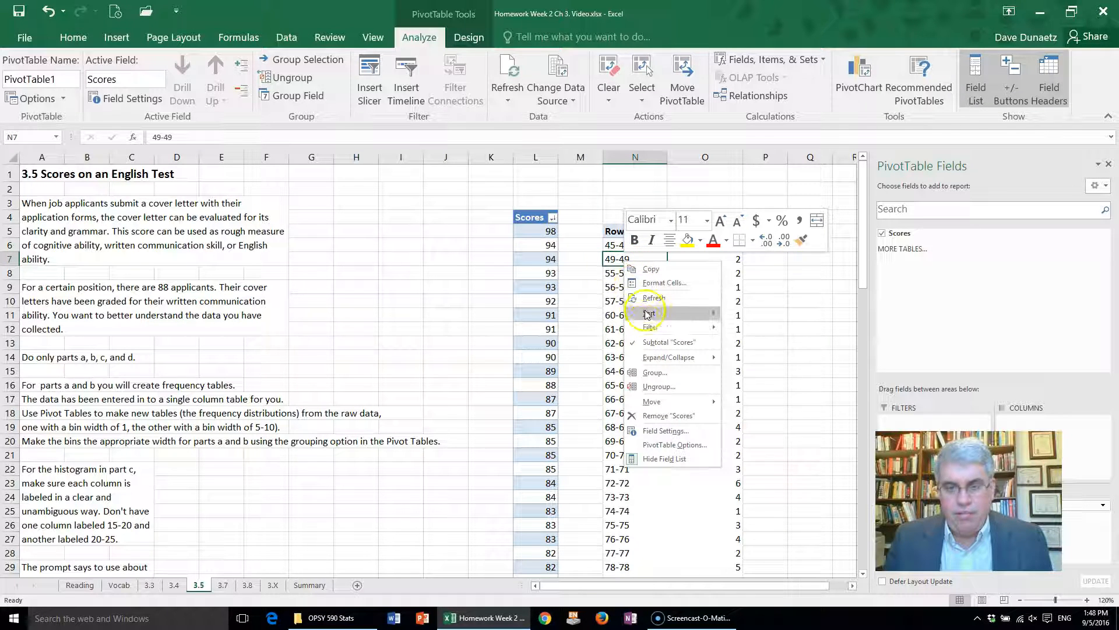
right_click(612, 259)
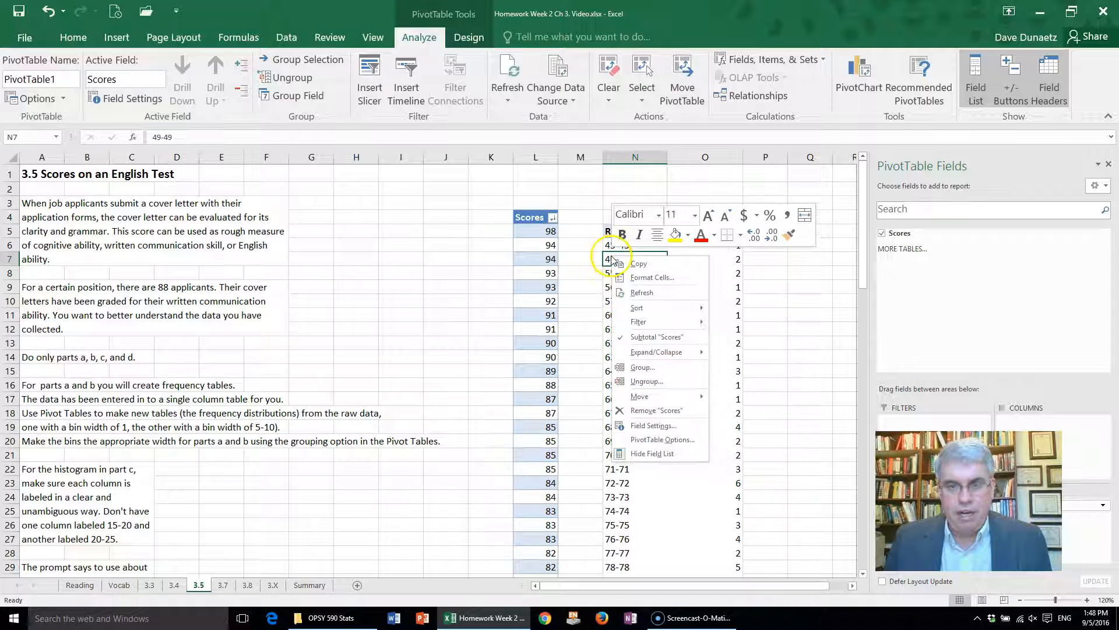
left_click(650, 426)
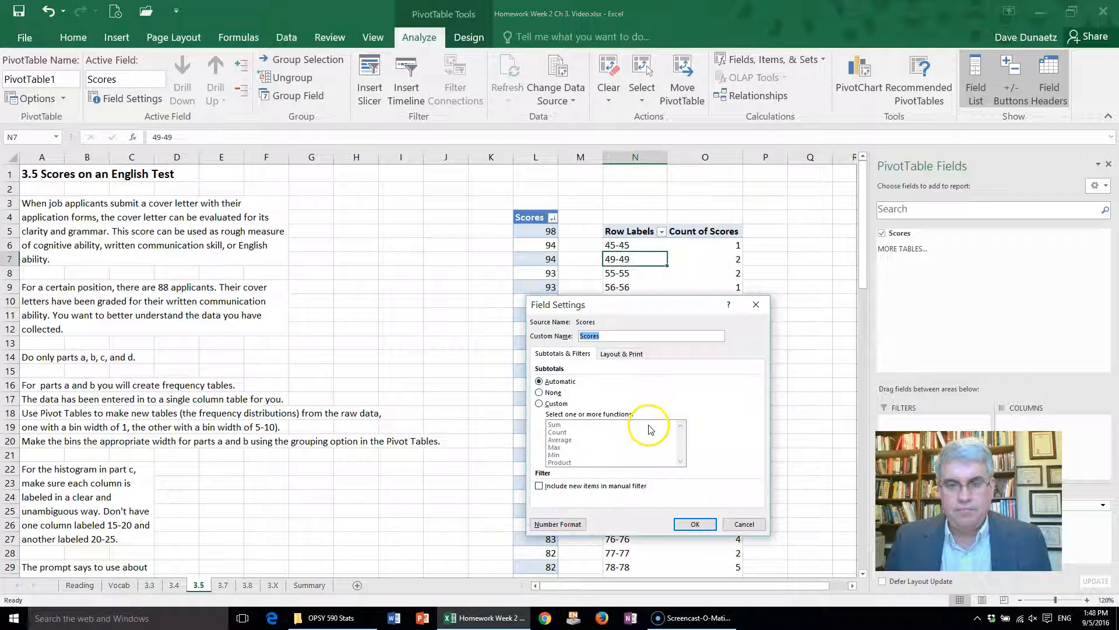
left_click(619, 354)
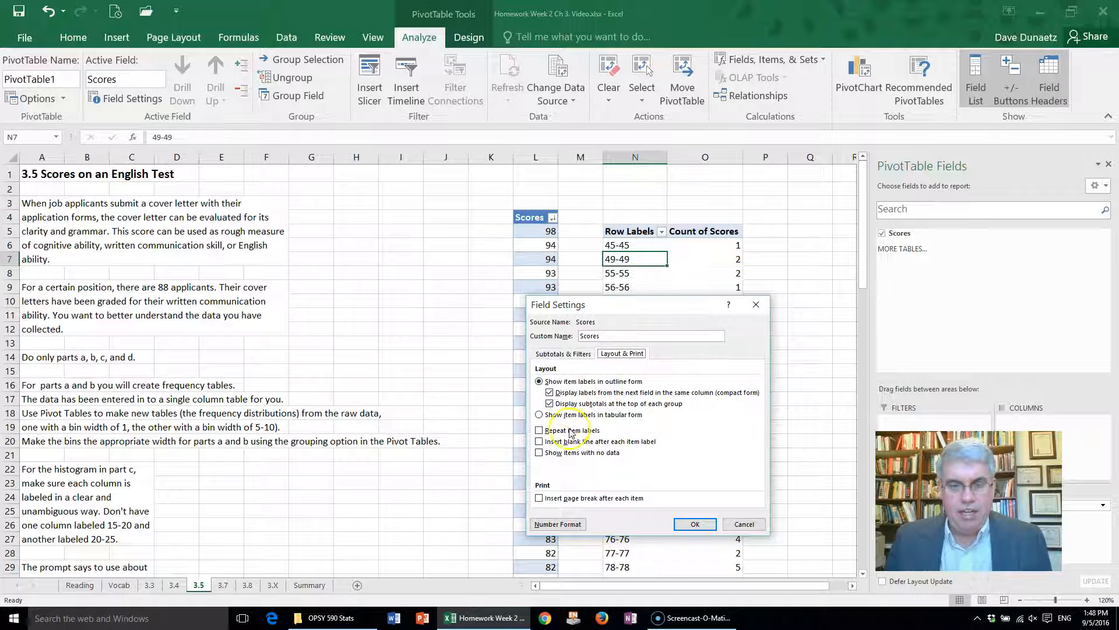
left_click(539, 454)
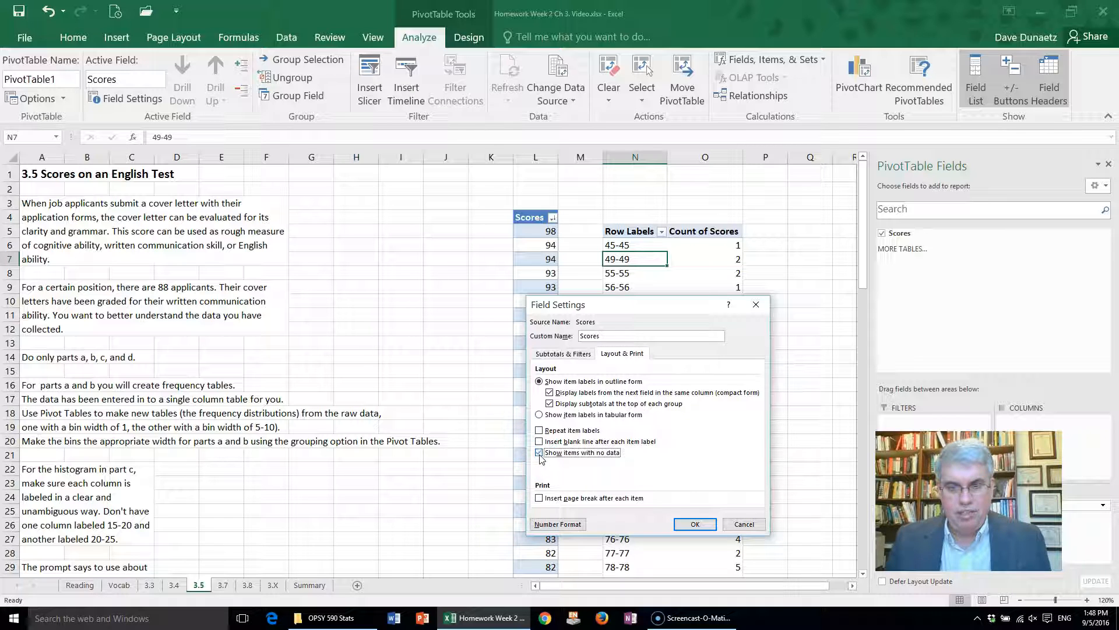
left_click(703, 529)
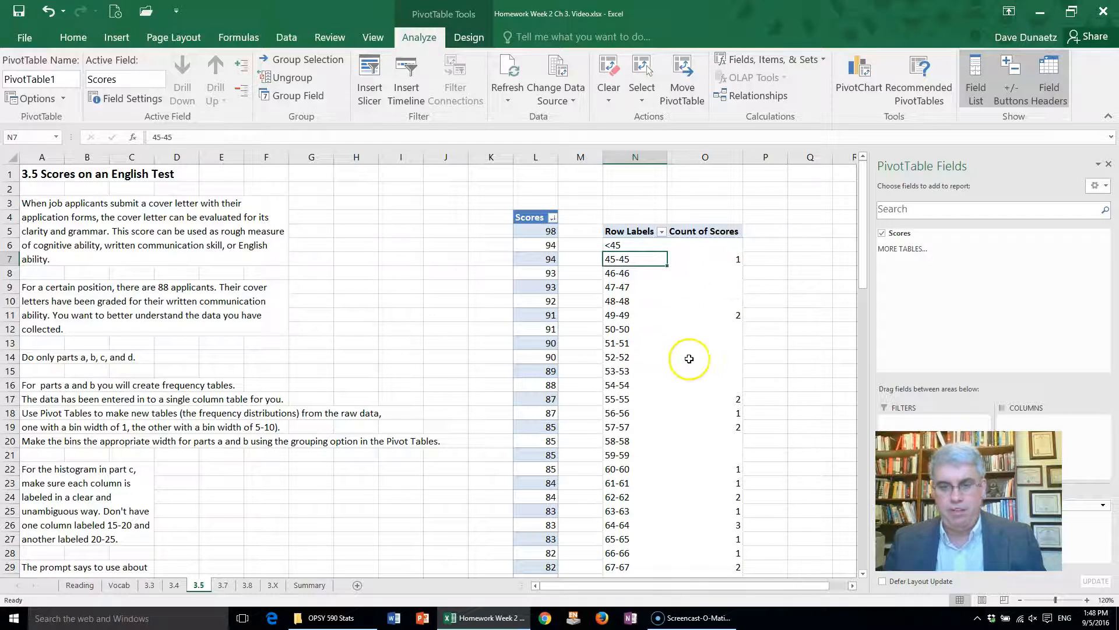
Rename the row labels 45-45, 46-46 and 47-47 in the PivotTable as 45, 46 and 47.
scroll(689, 358, "down", 5)
scroll(659, 360, "up", 5)
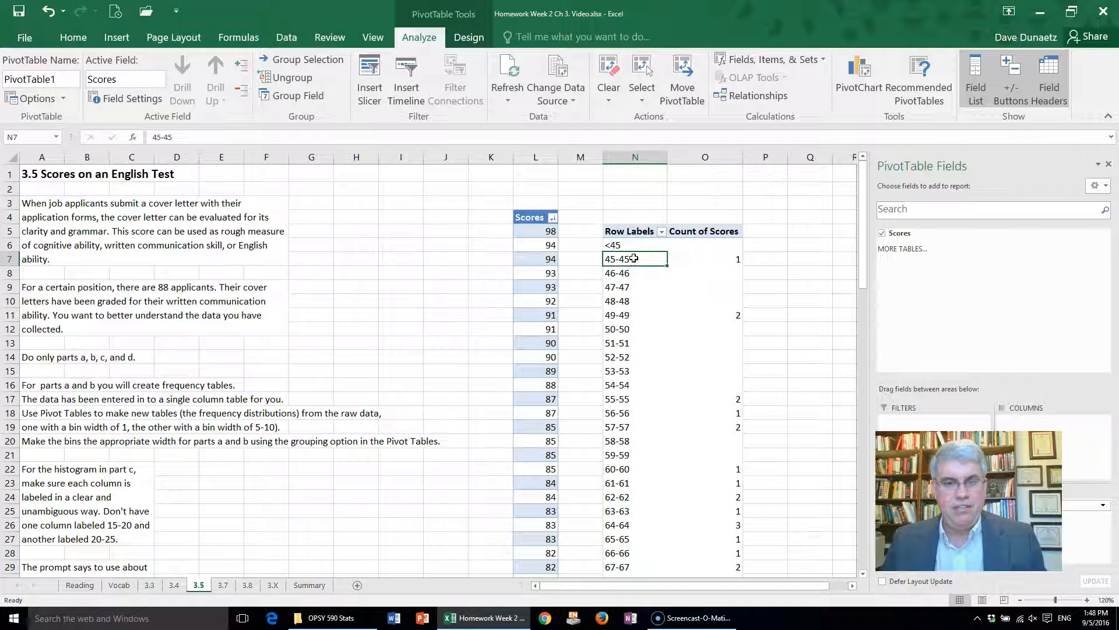
left_click(362, 131)
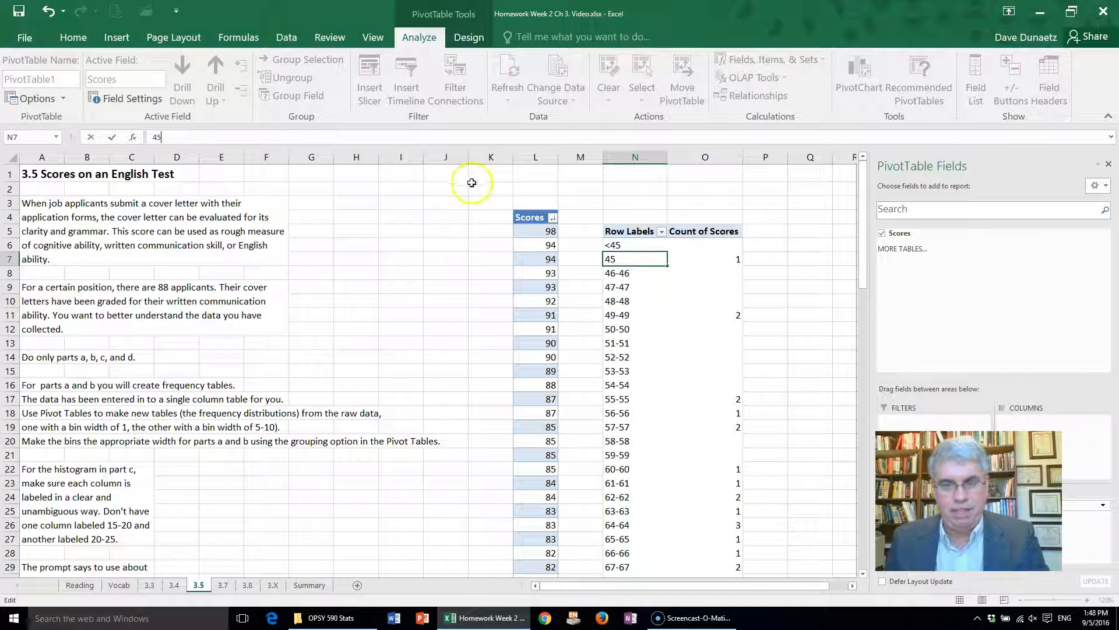
left_click(607, 273)
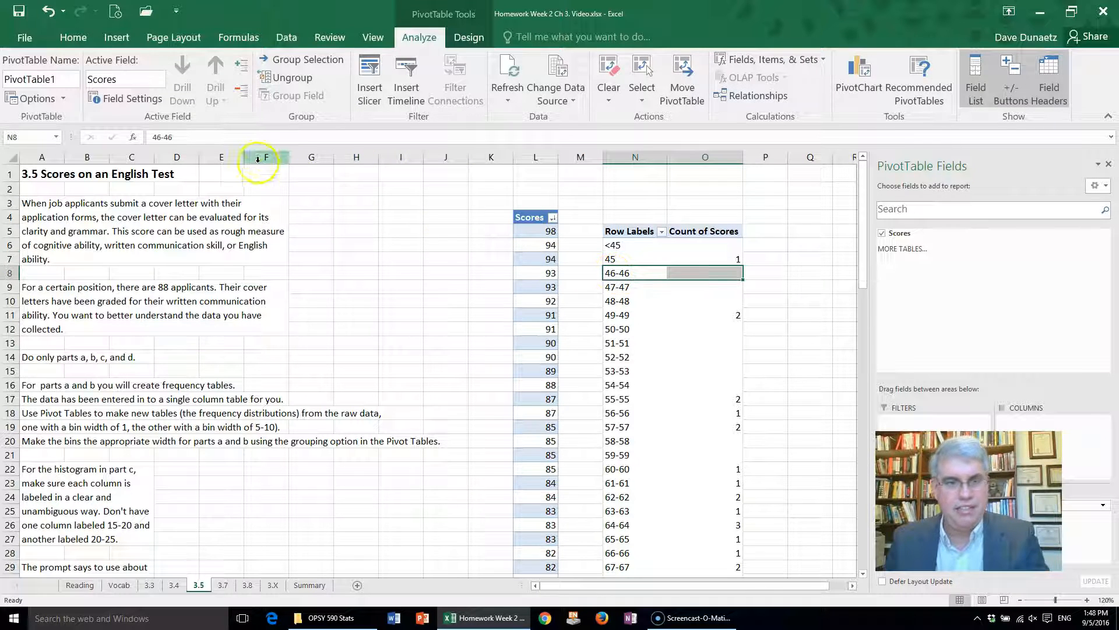
double_click(244, 139)
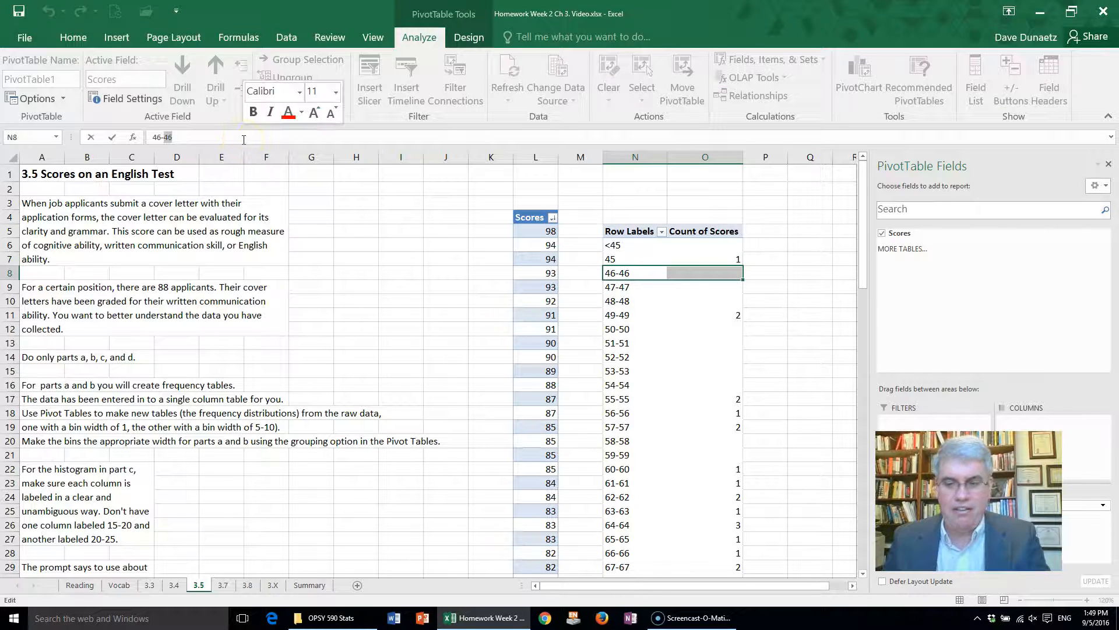
key("BackSpace")
key("BackSpace")
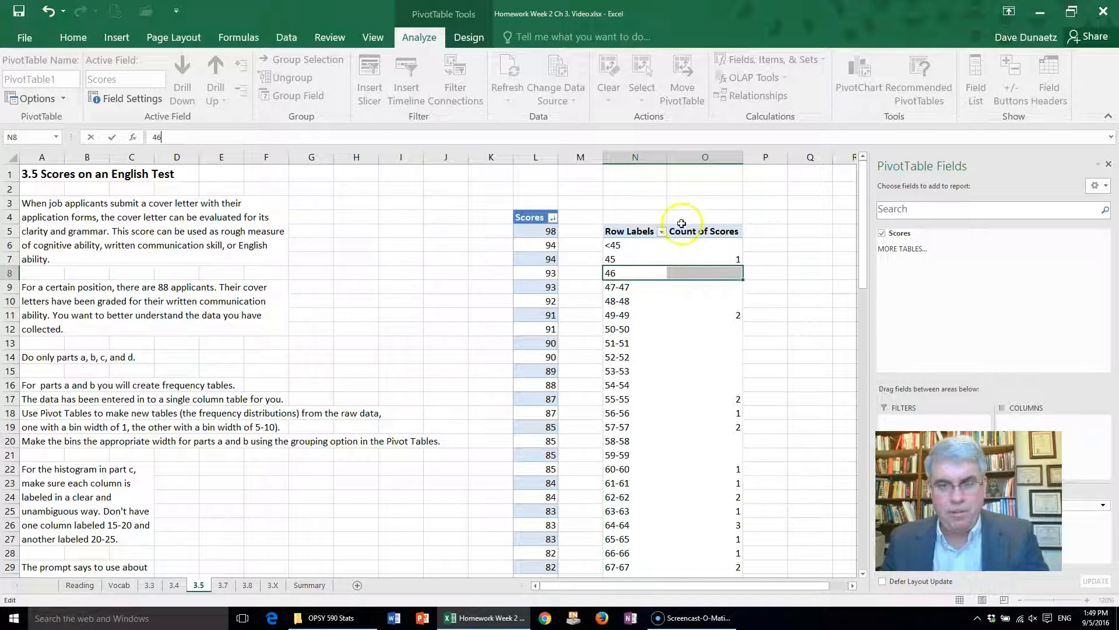
left_click(614, 286)
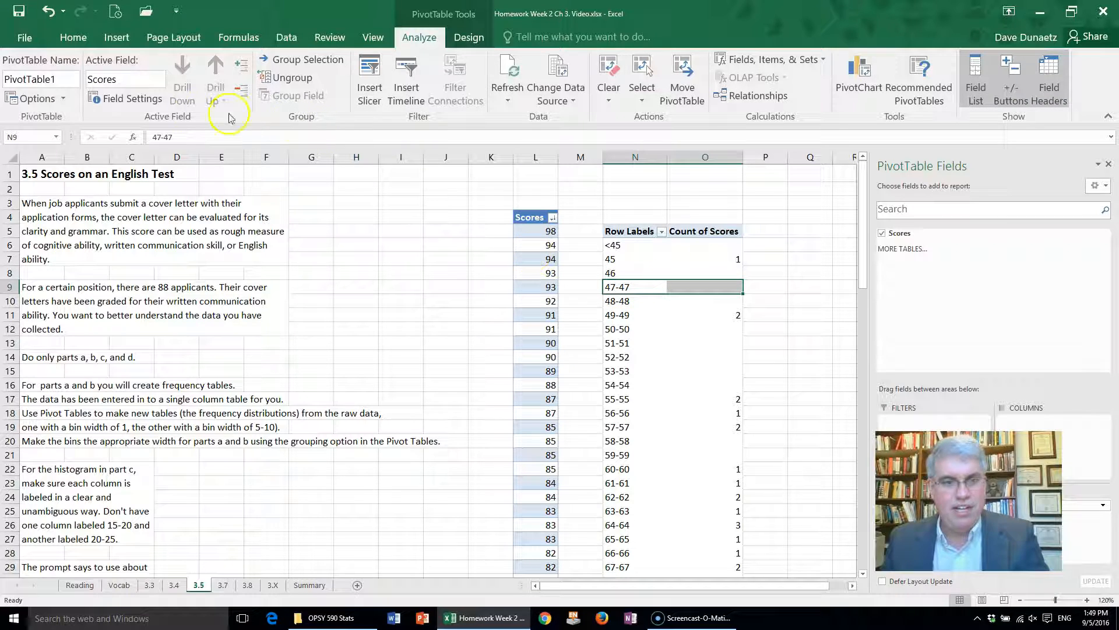
left_click(196, 136)
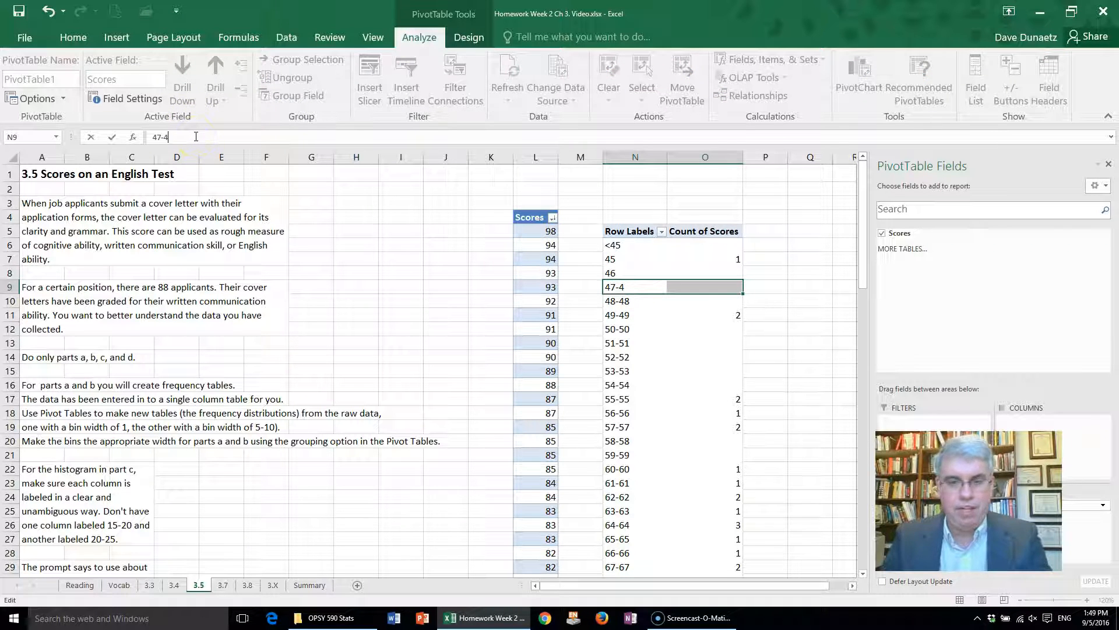
left_click(610, 302)
left_click(610, 303)
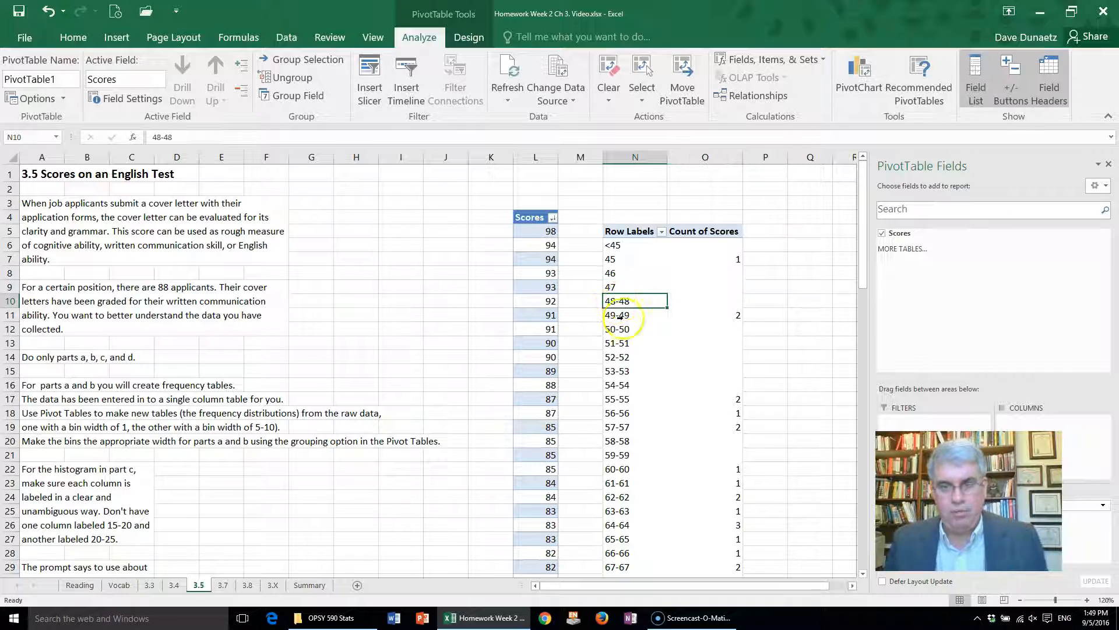
Enter the heading "a. Bin Width of 1" in cell N3 above the PivotTable.
scroll(615, 318, "down", 17)
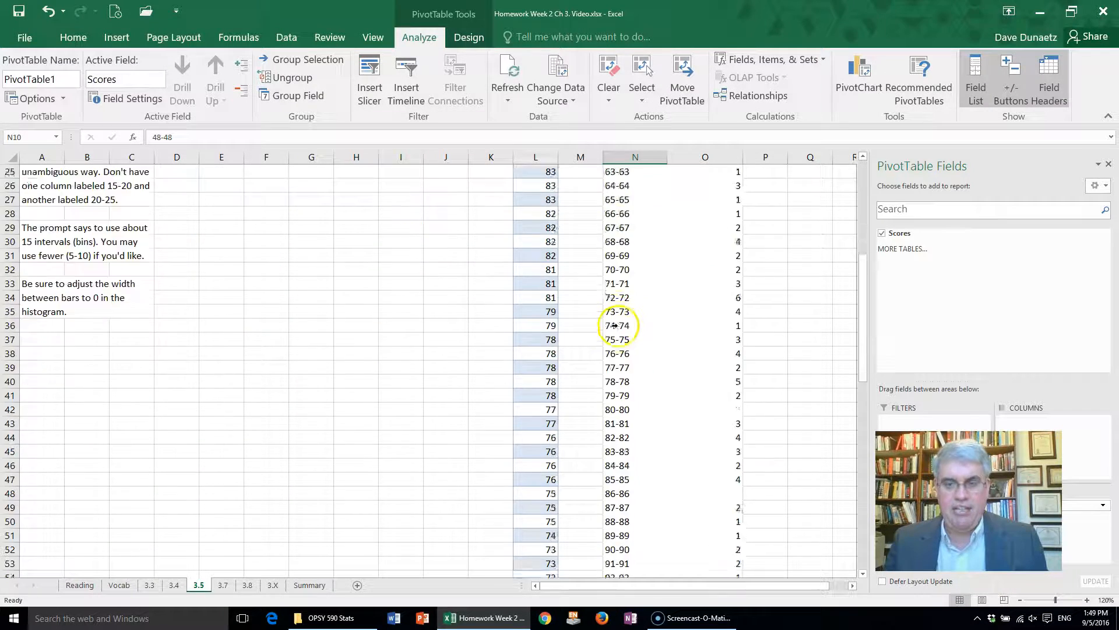
scroll(615, 327, "up", 17)
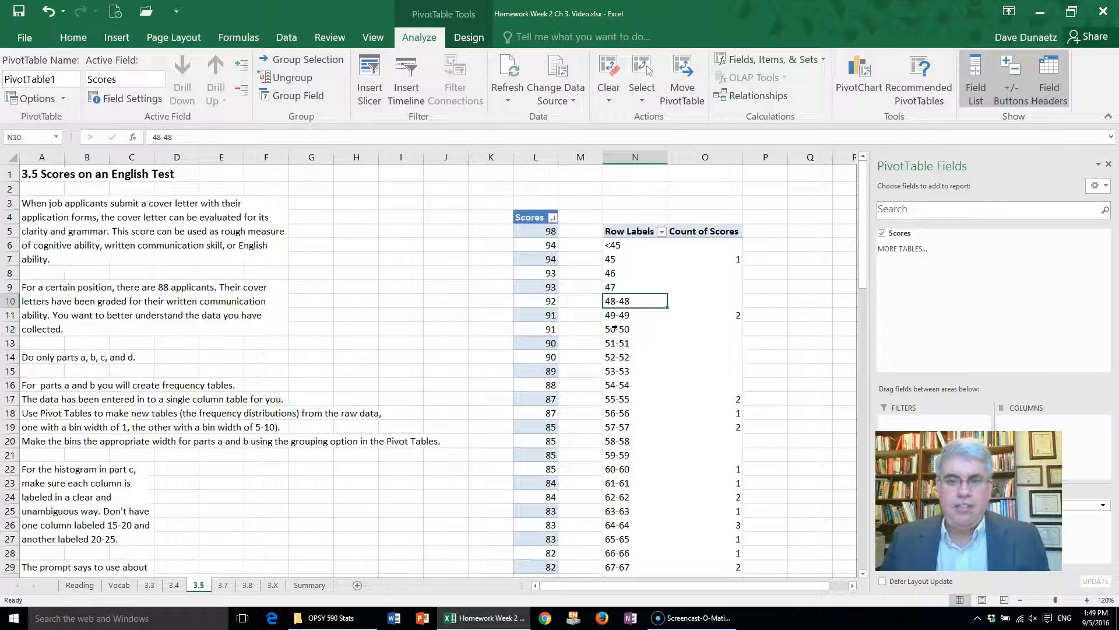
left_click(619, 204)
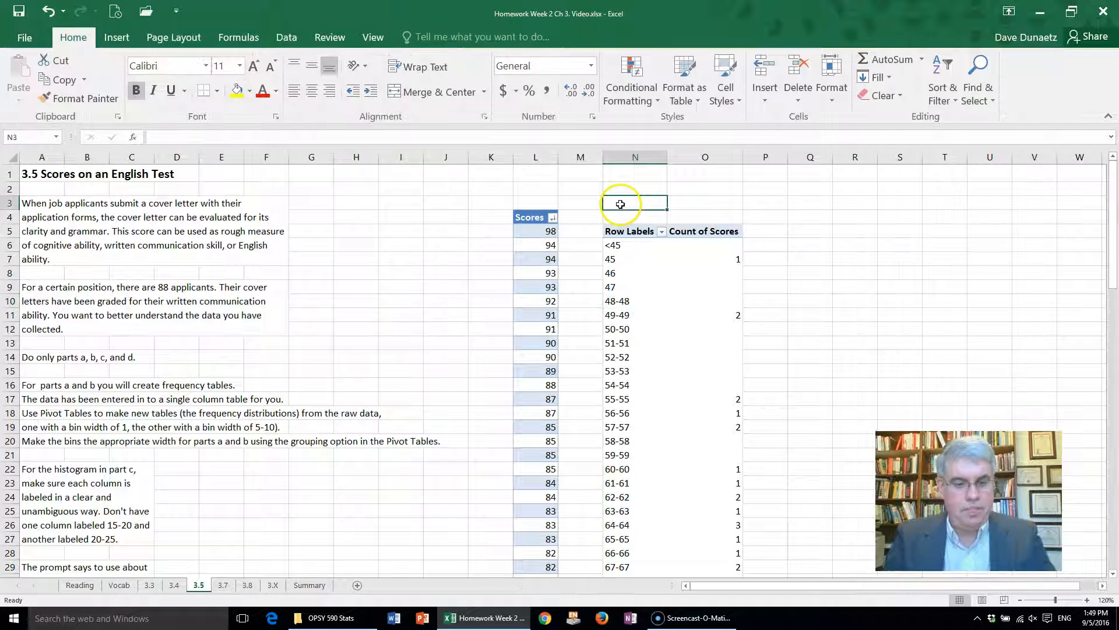
type("a. Bi")
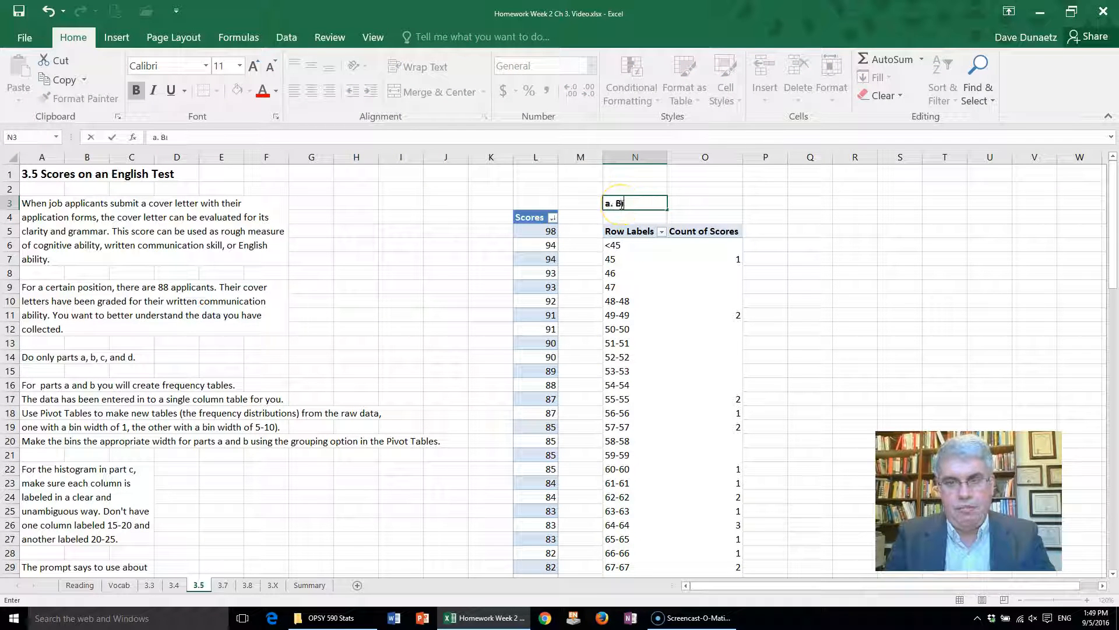
type("n Wide")
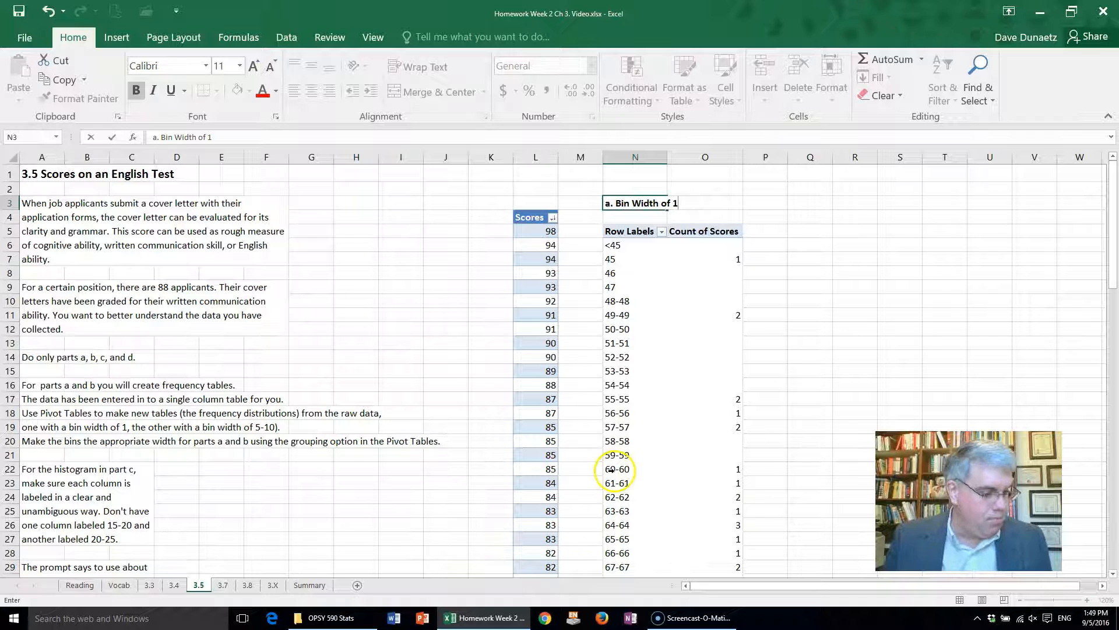
Copy the whole PivotTable from Row Labels in N5 through the Grand Total row and paste it over itself as values only.
left_click(621, 232)
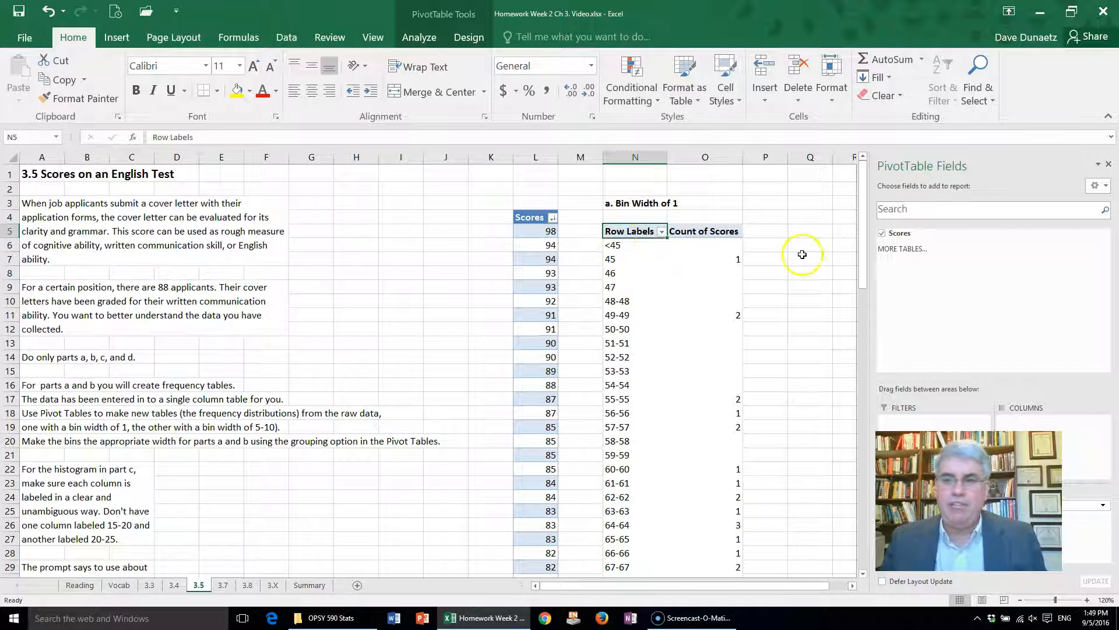
left_click(1107, 167)
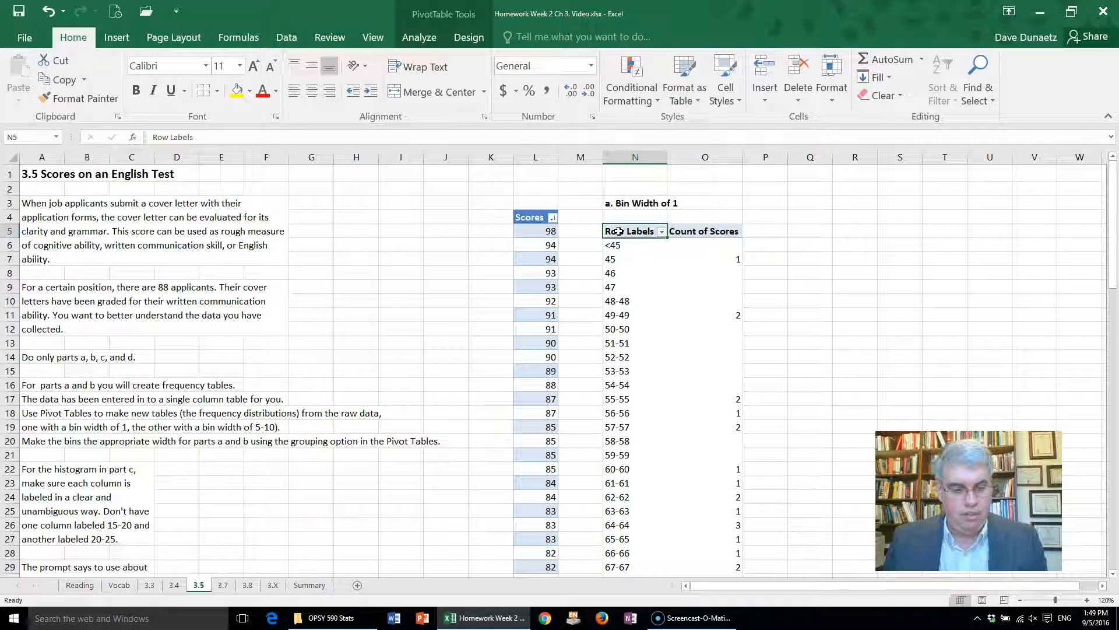
key("shift+Right")
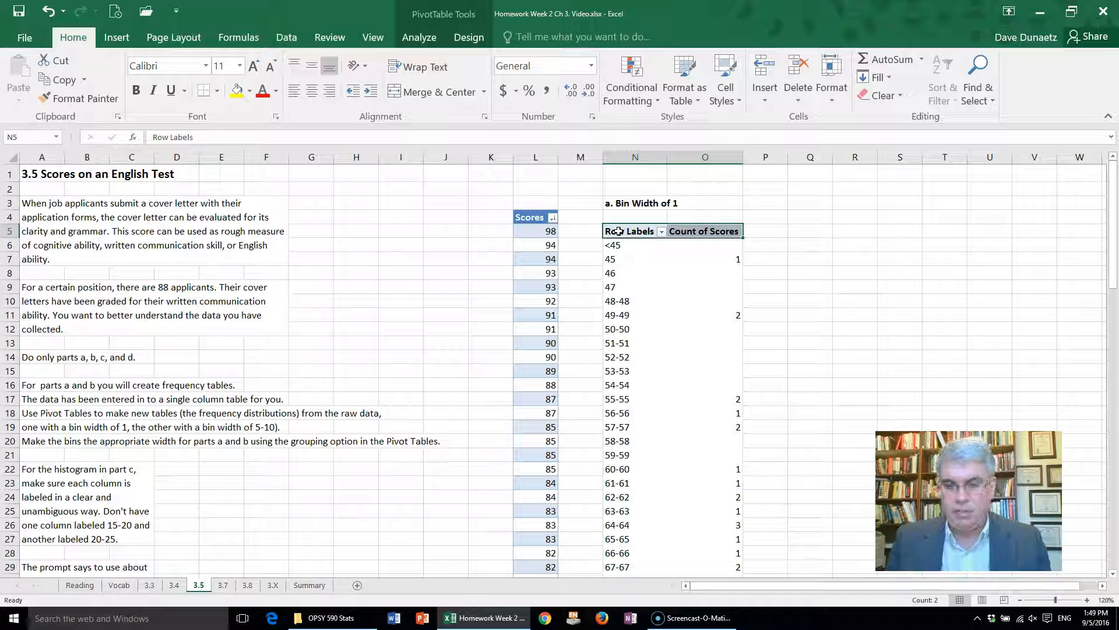
key("shift+Down")
key("shift+Down")
key("shift+Down")
key("shift+Down")
key("shift+Down")
key("shift+Down")
key("shift+Down")
key("shift+Down")
key("shift+Down")
key("shift+Down")
key("shift+Down")
key("shift+Down")
key("shift+Down")
key("shift+Down")
key("shift+Down")
key("shift+Down")
key("shift+Down")
key("shift+Down")
key("shift+Down")
key("shift+Down")
key("shift+Down")
key("shift+Down")
key("shift+Down")
key("shift+Down")
key("shift+Down")
key("shift+Down")
key("shift+Down")
key("shift+Down")
key("shift+Down")
key("shift+Down")
key("shift+Down")
key("shift+Down")
key("shift+Down")
key("shift+Down")
key("shift+Down")
key("shift+Down")
key("shift+Down")
key("shift+Down")
key("shift+Down")
key("shift+Down")
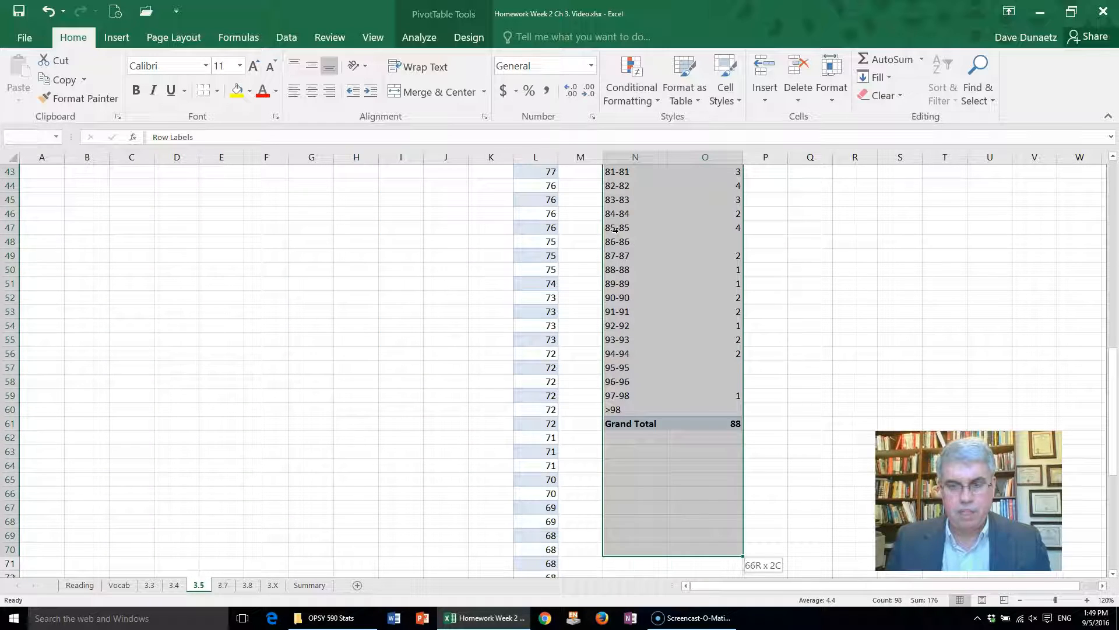
key("shift+Up")
key("shift+Up")
key("shift+Up")
key("shift+Up")
key("shift+Up")
key("shift+Up")
key("shift+Up")
key("shift+Up")
key("shift+Up")
scroll(439, 157, "up", 1)
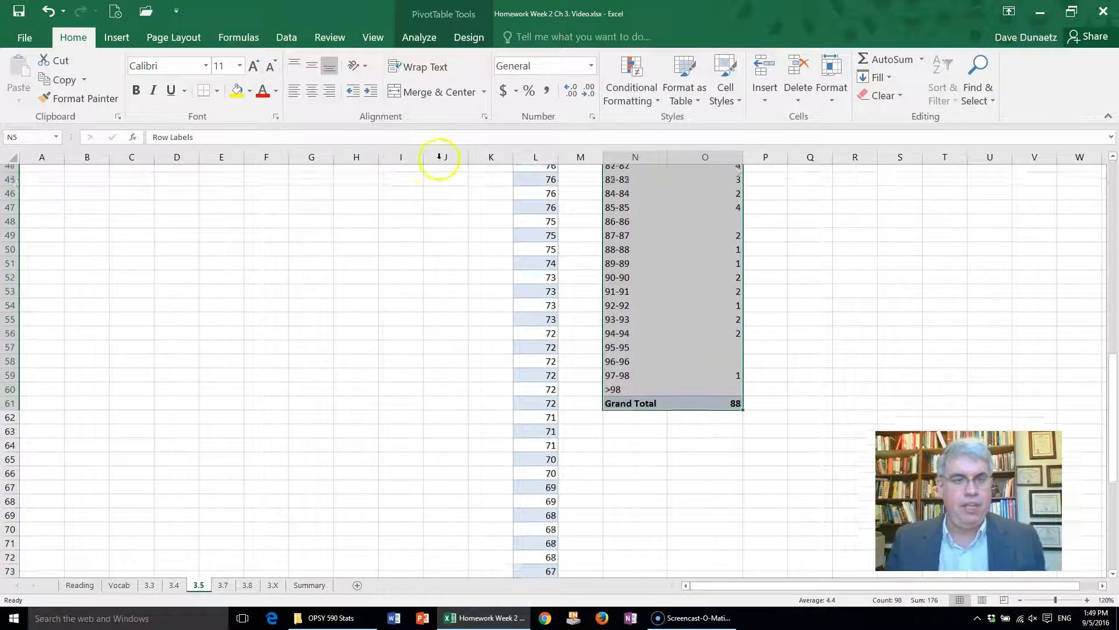
scroll(438, 157, "down", 1)
left_click(74, 87)
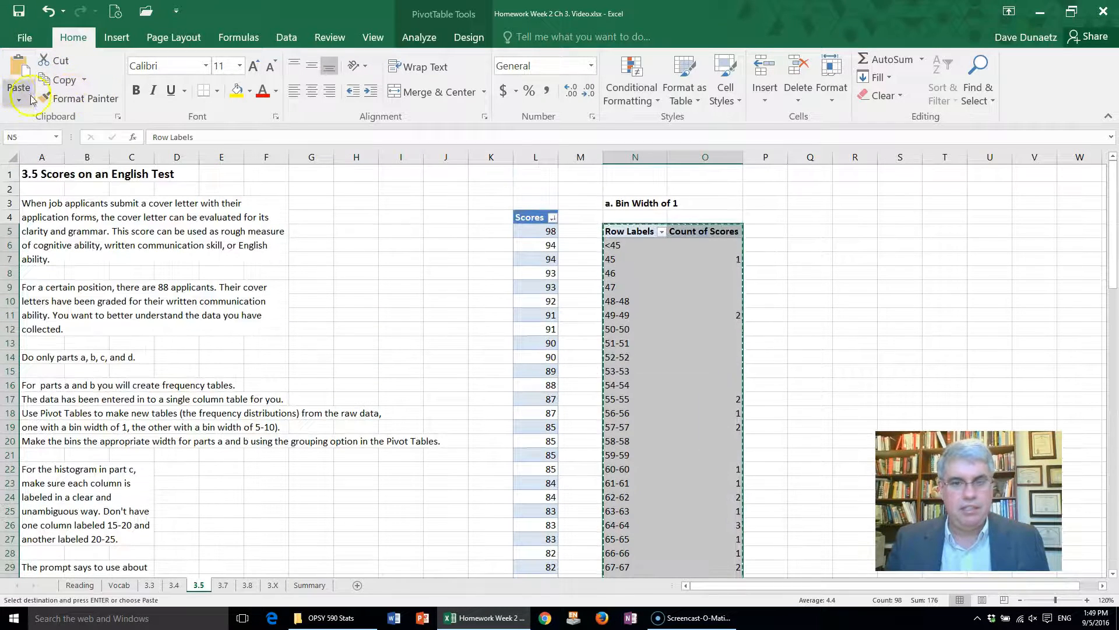
left_click(16, 99)
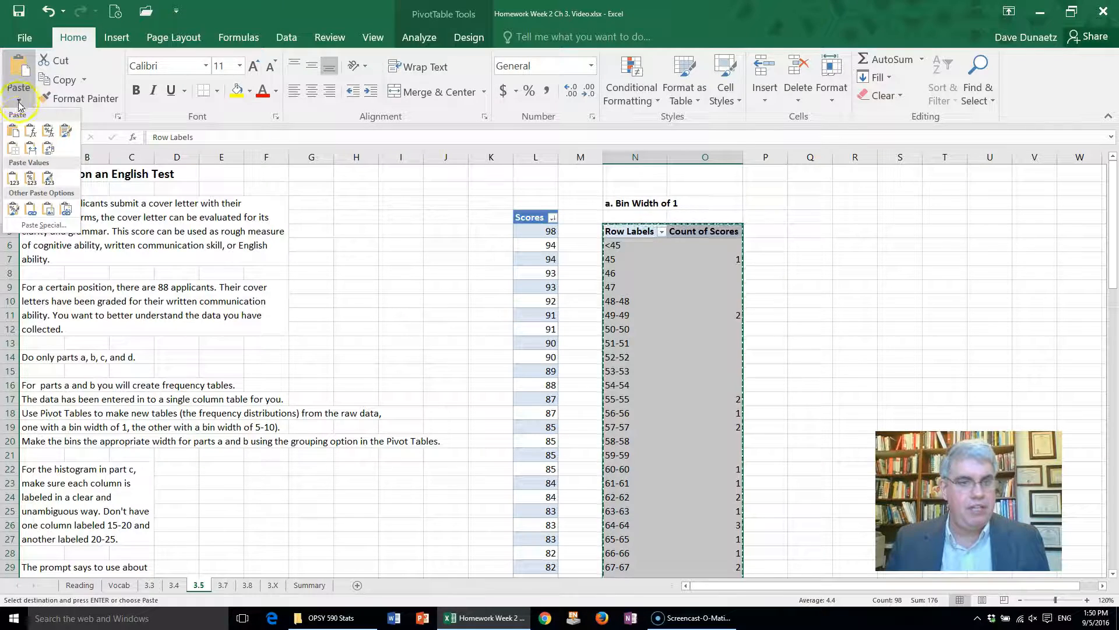
left_click(14, 182)
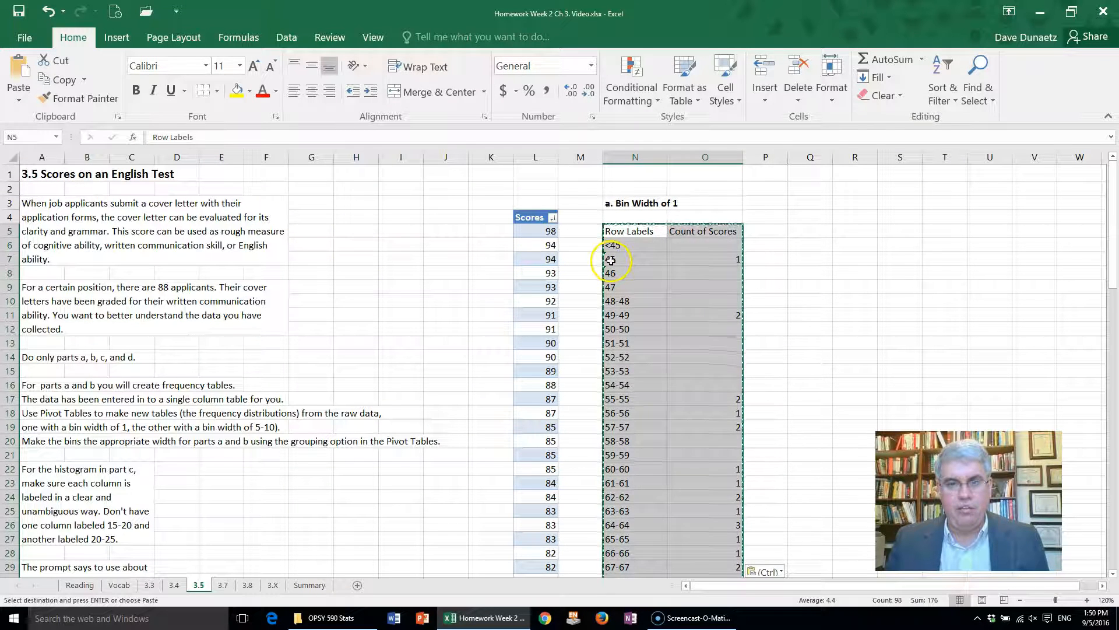
Convert the pasted frequency values starting at N5 into a table with headers.
left_click(620, 262)
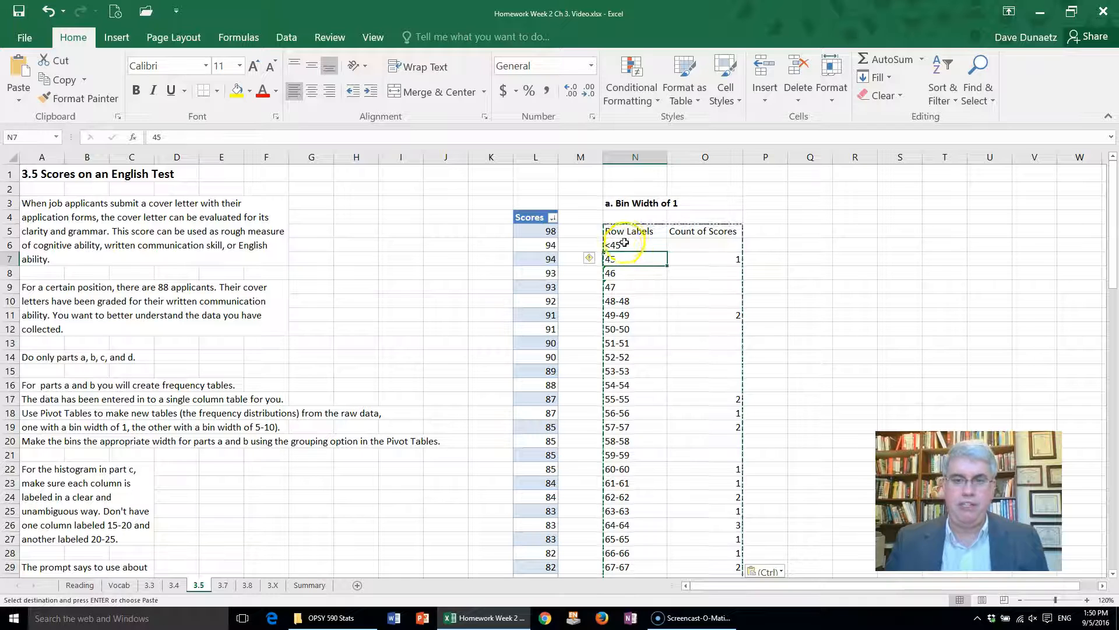
left_click(625, 235)
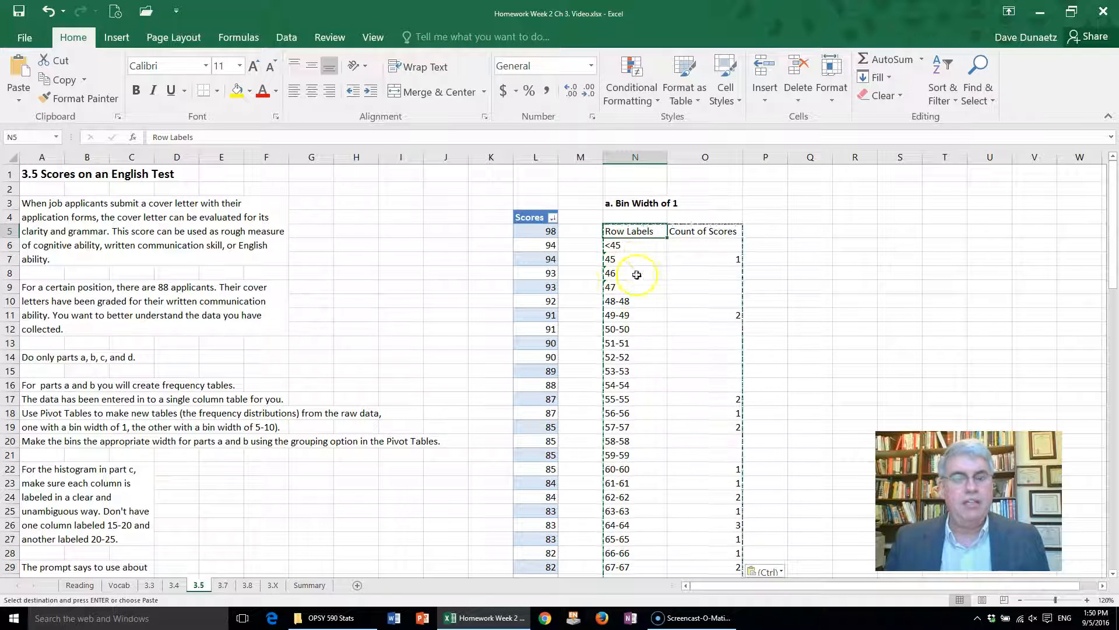
left_click(121, 38)
left_click(129, 70)
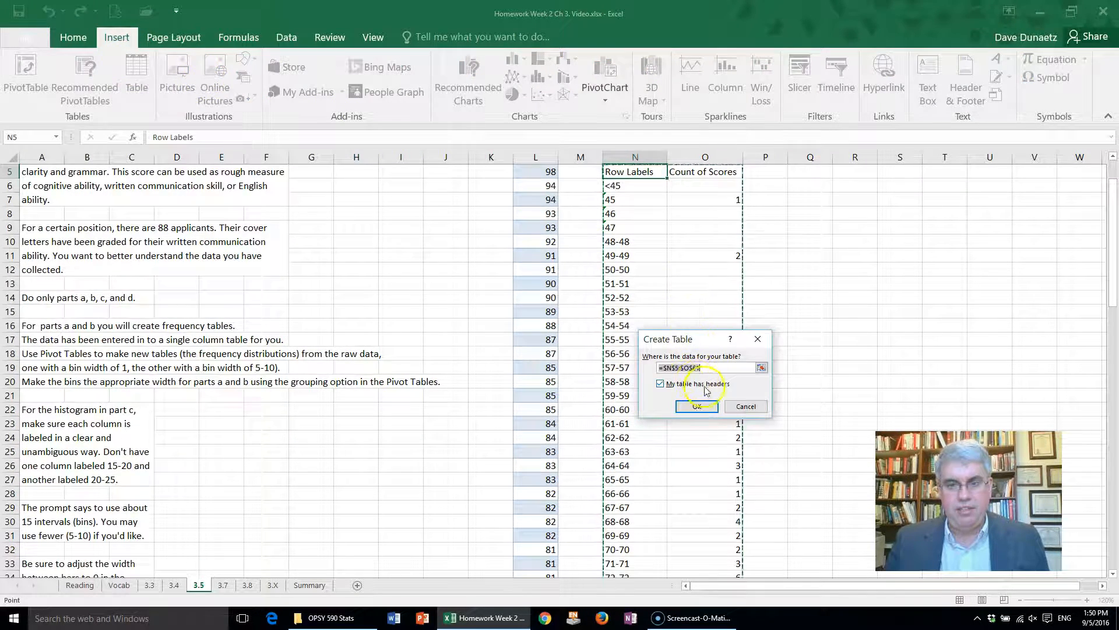
left_click(695, 408)
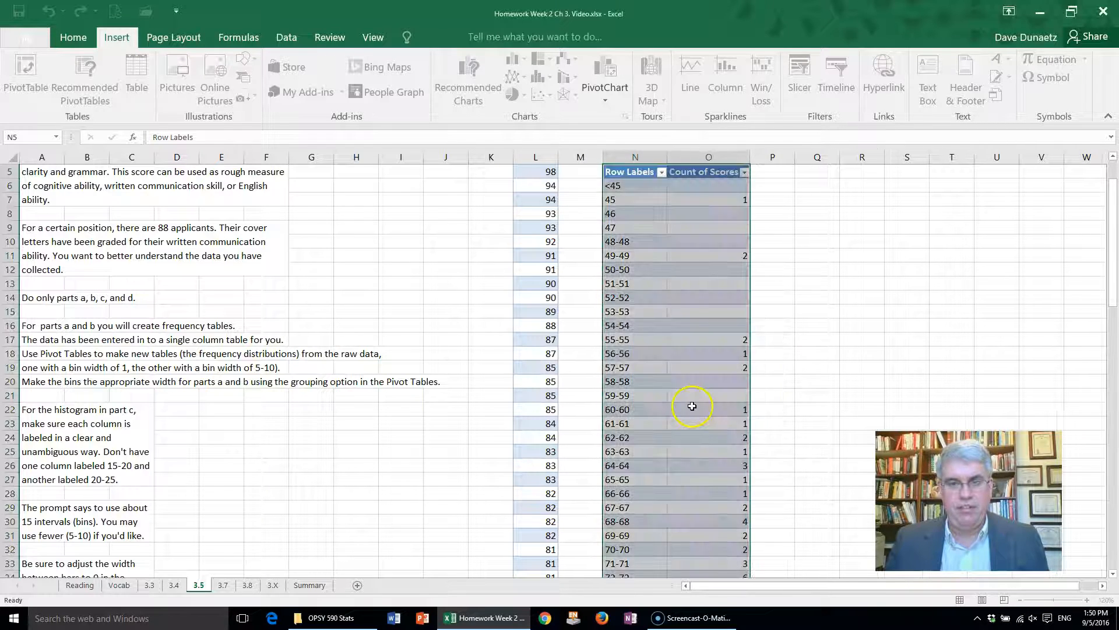
left_click(739, 324)
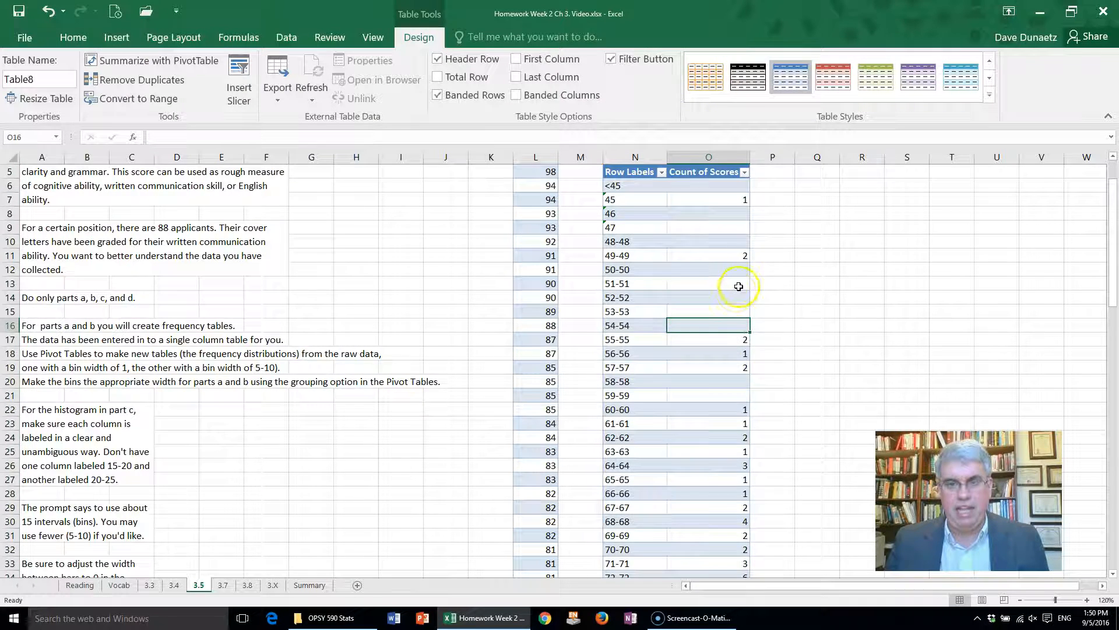
scroll(738, 295, "up", 2)
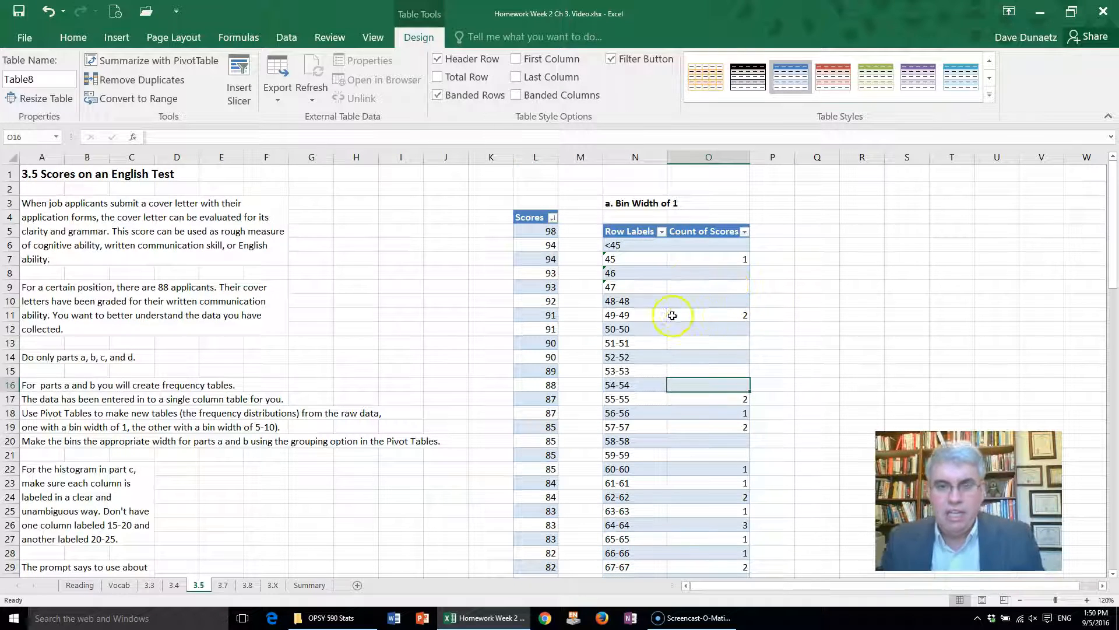
Enter the heading "b. Wider Bin Widths" in cell Q3.
left_click(808, 202)
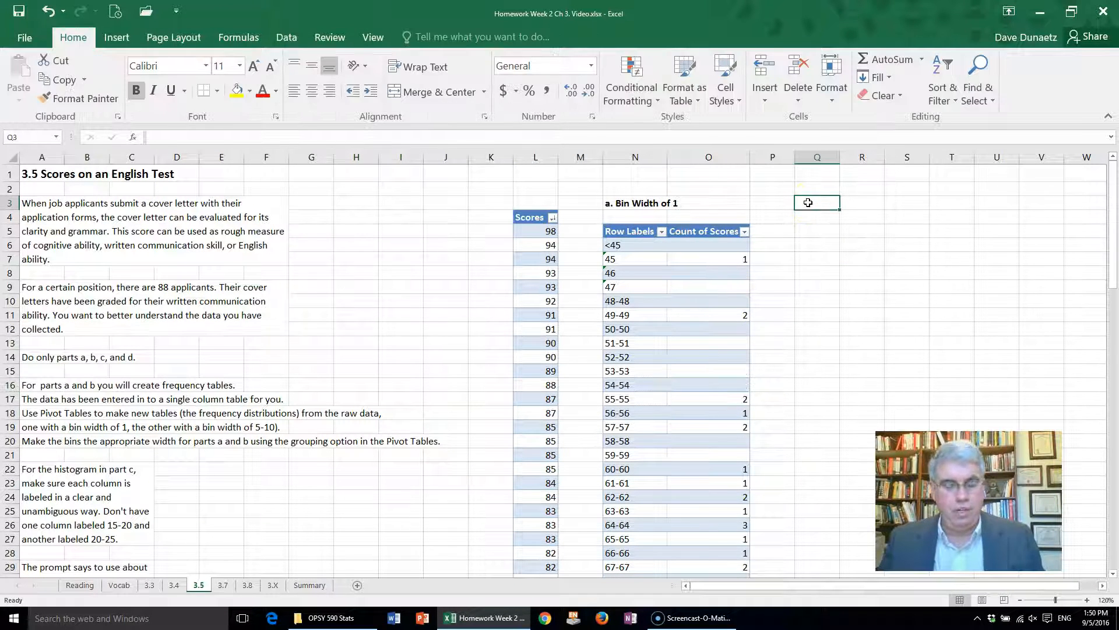
type("b. Wider")
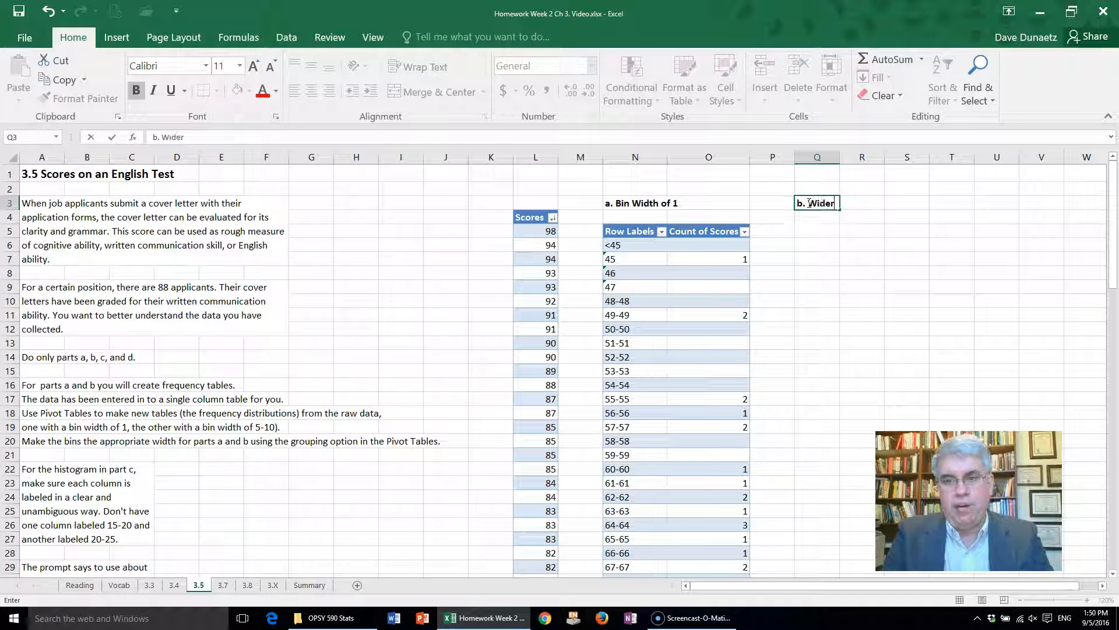
type(" Bin Widths")
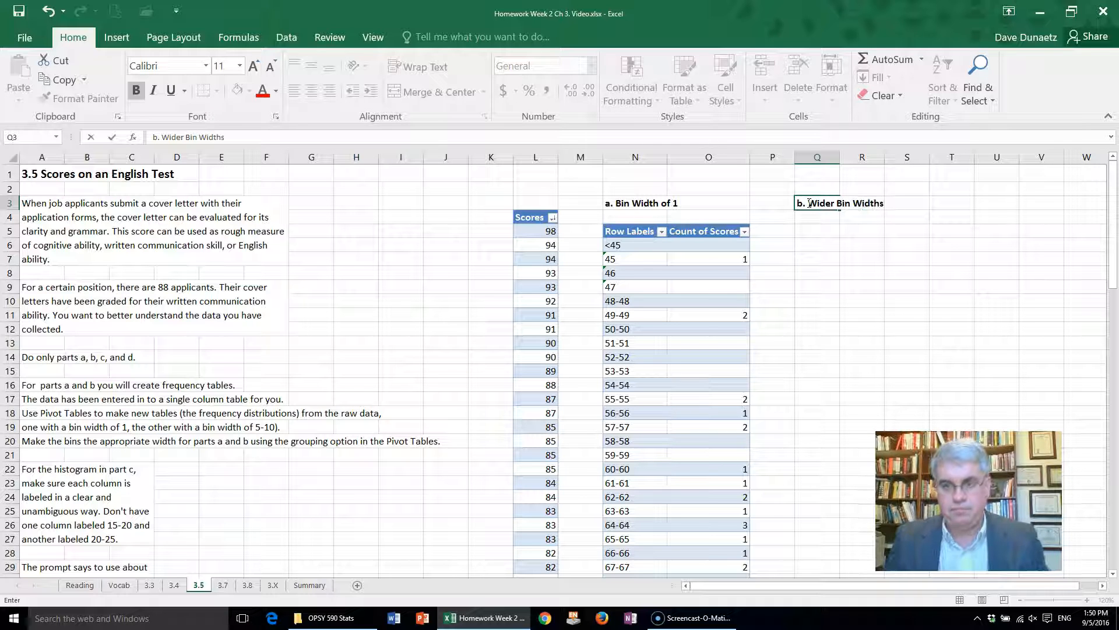
left_click_drag(785, 589, 794, 583)
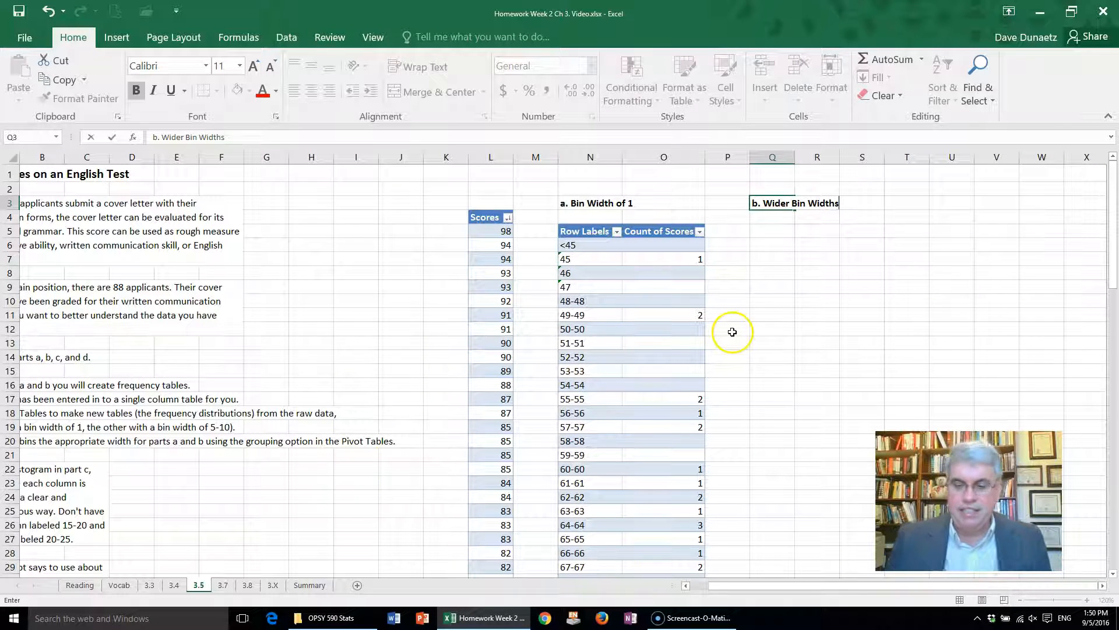
key("Return")
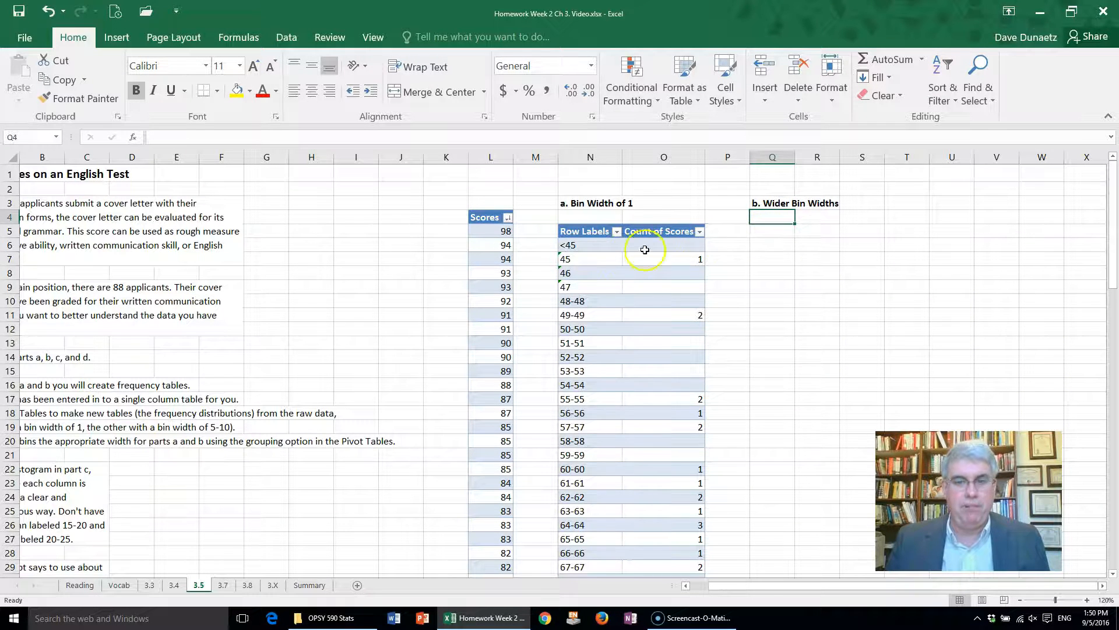
Create a PivotTable from the Scores table and place it on the existing 3.5 worksheet at cell Q5.
scroll(645, 249, "down", 8)
scroll(623, 287, "up", 10)
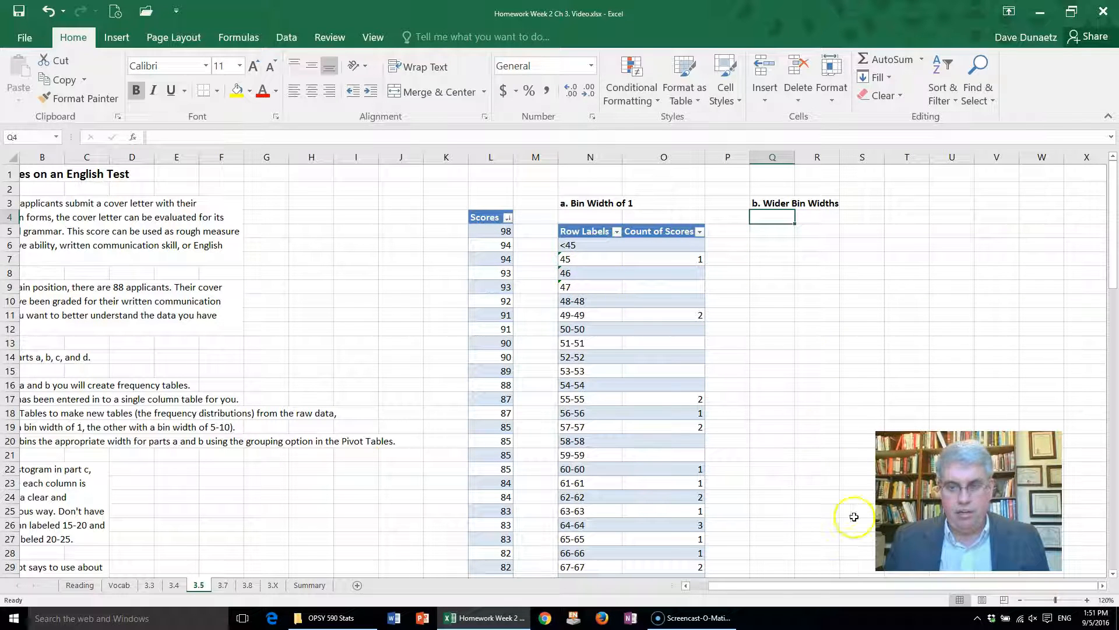
left_click_drag(861, 587, 850, 589)
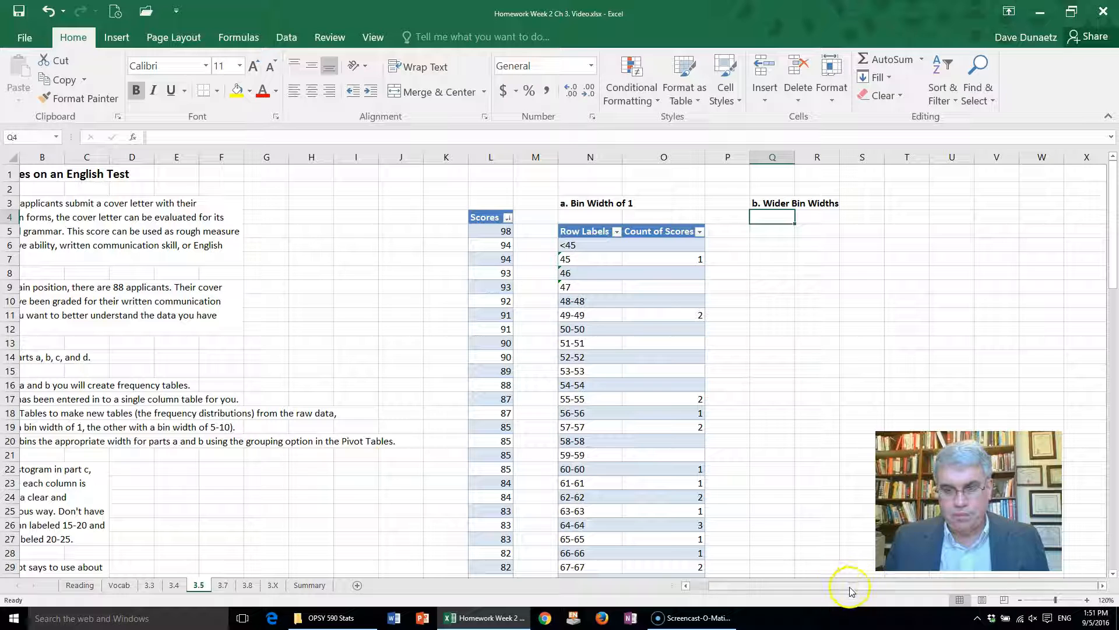
key("Right")
key("Right")
key("Right")
key("Right")
key("Right")
key("Right")
key("Right")
key("Right")
key("Right")
key("Right")
key("Right")
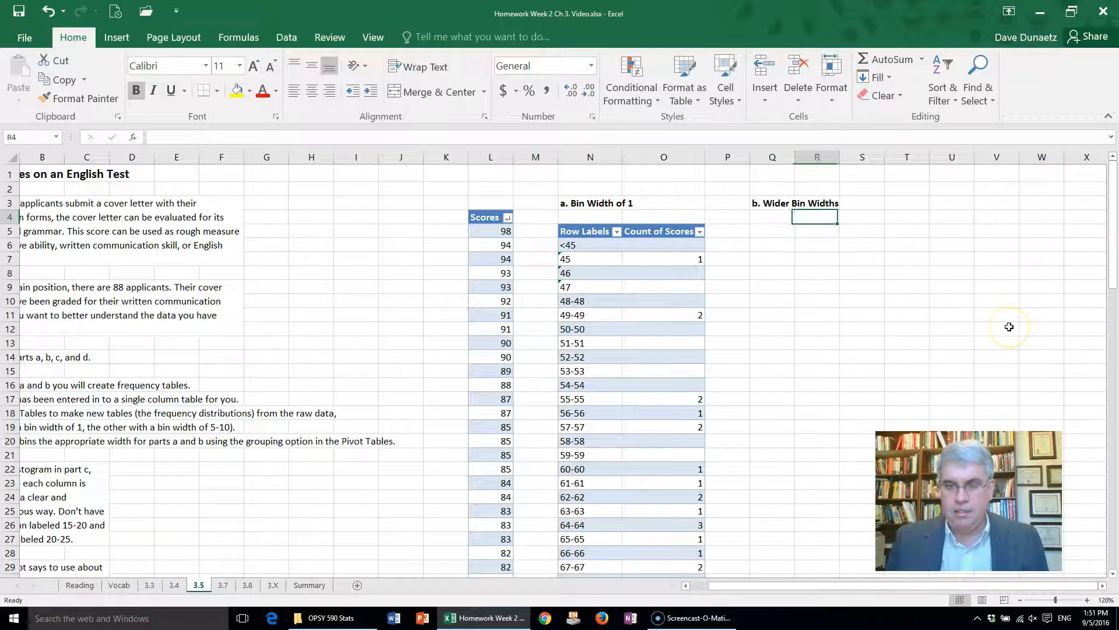
key("Right")
key("Right")
key("Right")
key("Right")
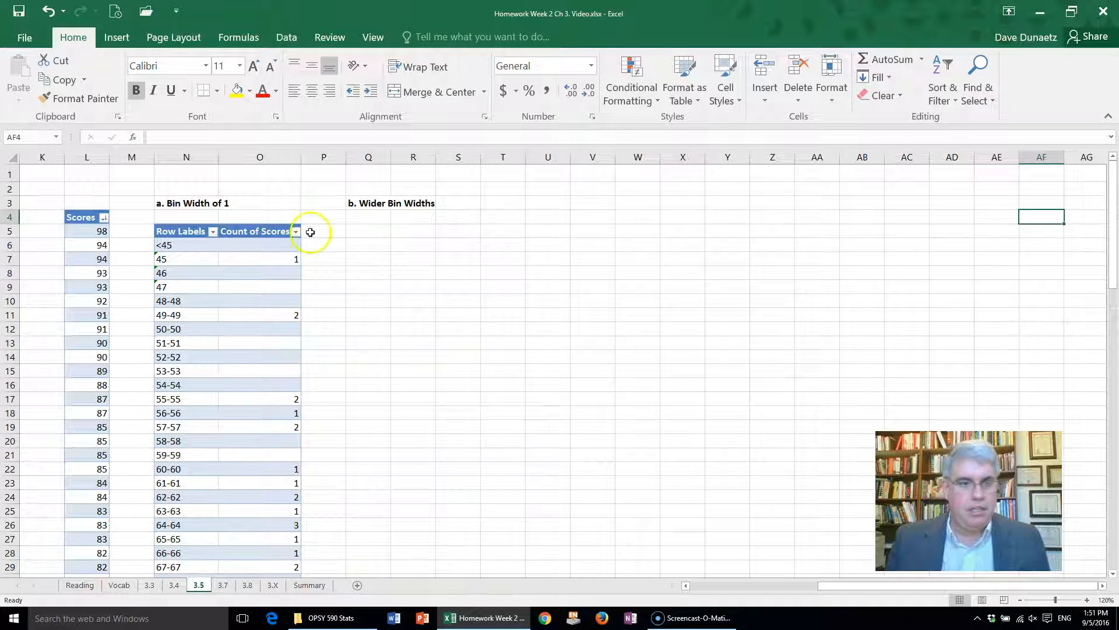
left_click(87, 248)
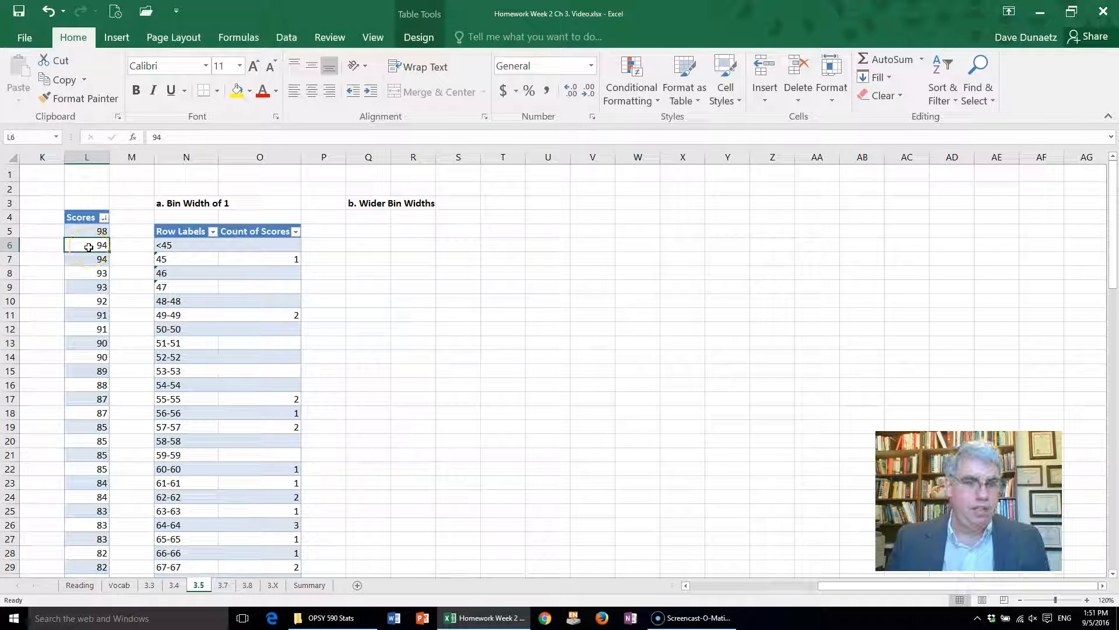
left_click(419, 37)
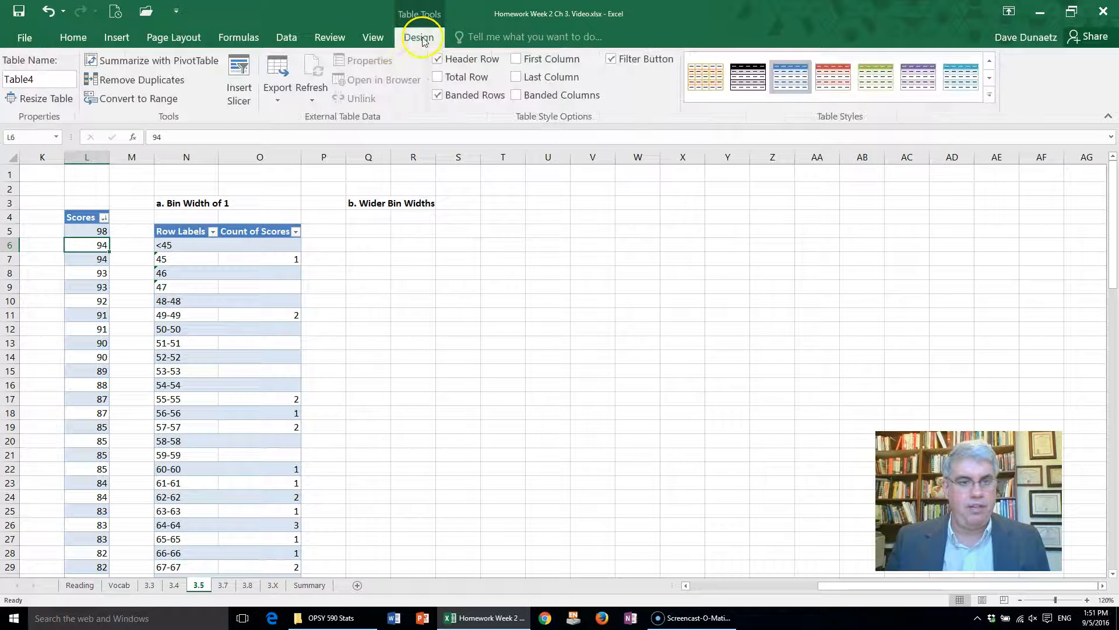
left_click(211, 61)
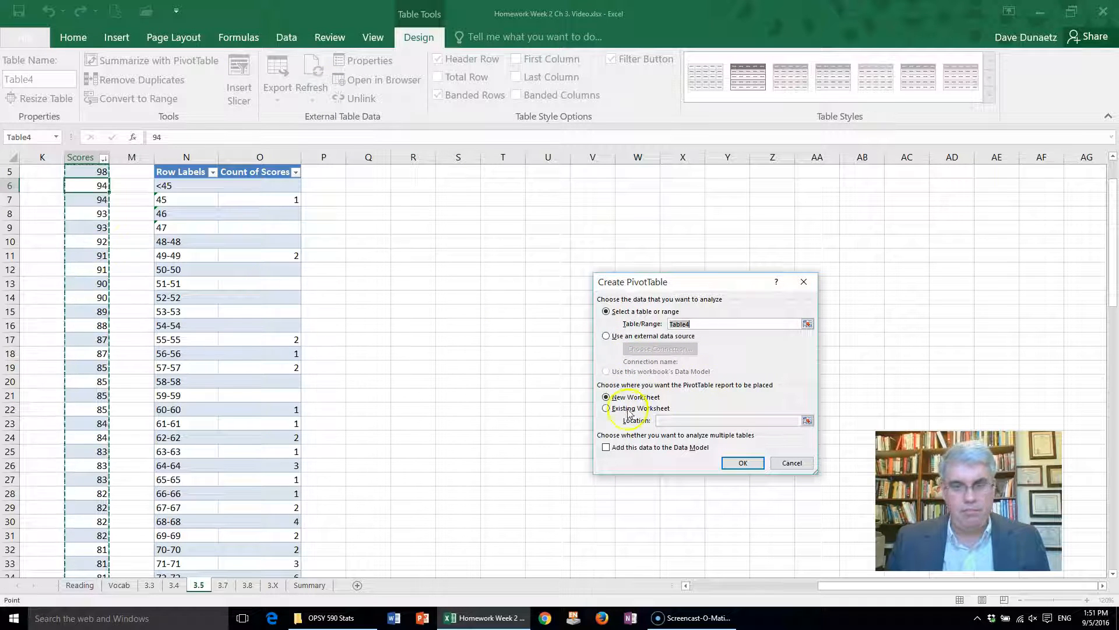
left_click(607, 409)
left_click(662, 413)
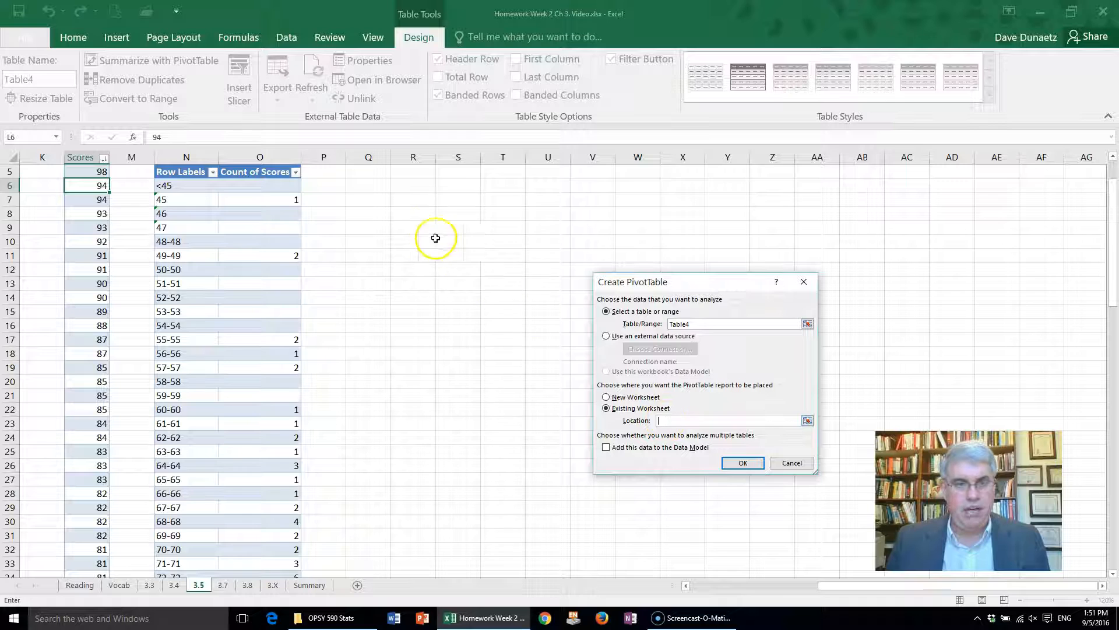
scroll(408, 194, "up", 1)
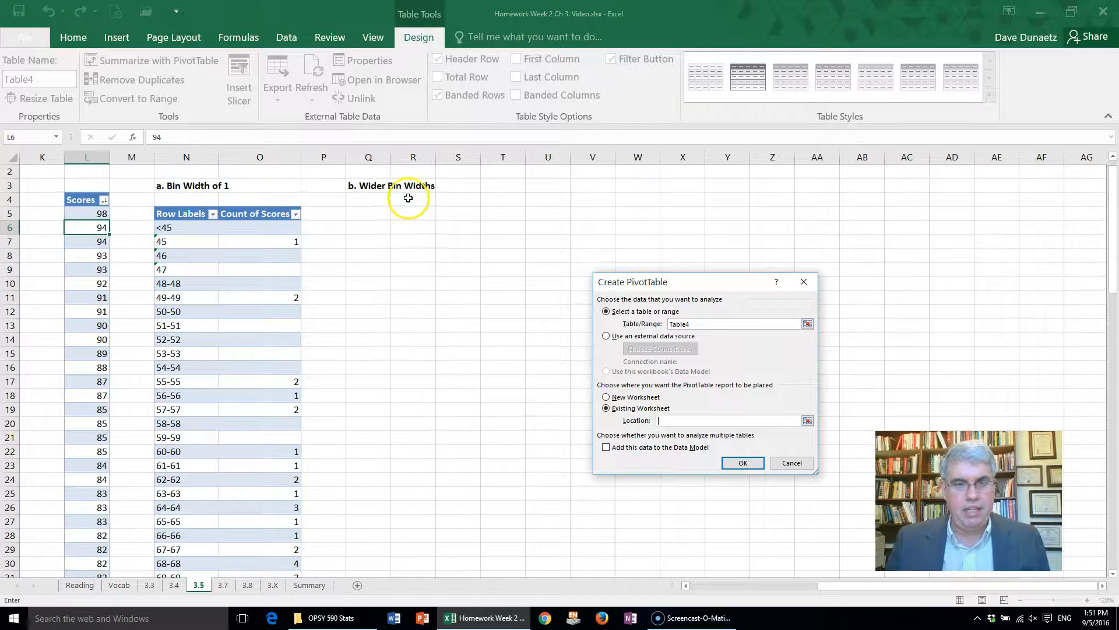
left_click(376, 217)
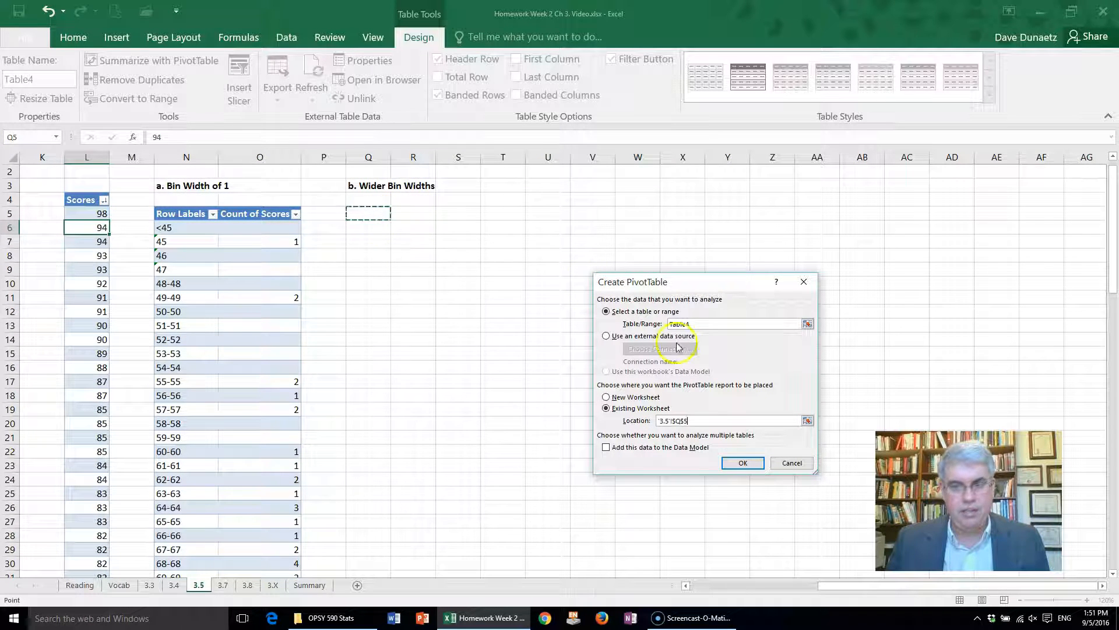
left_click(723, 457)
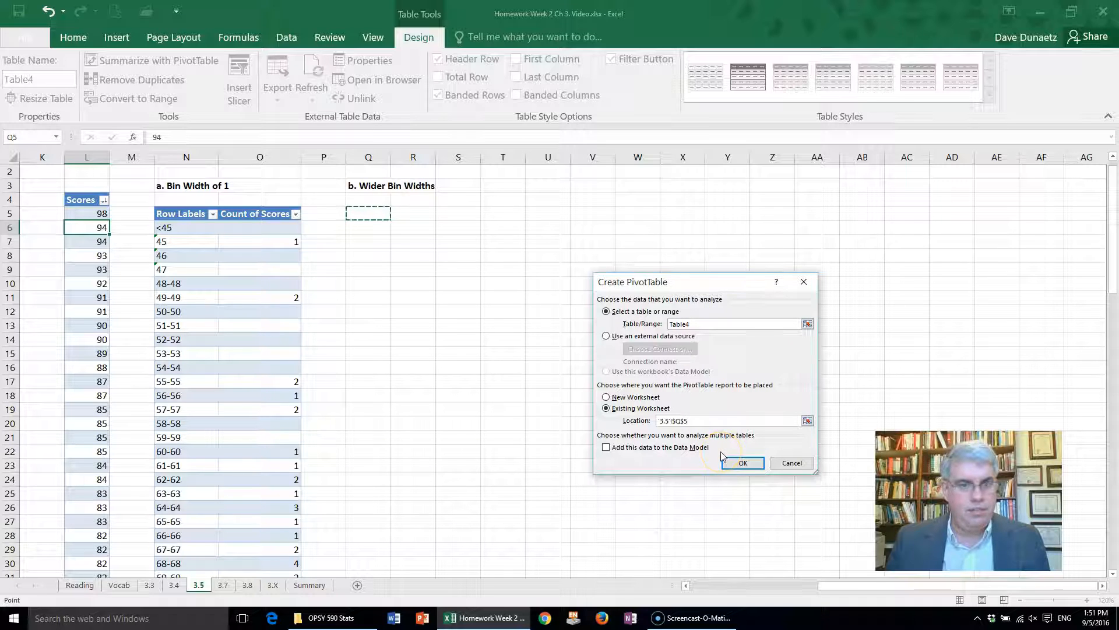
left_click(726, 461)
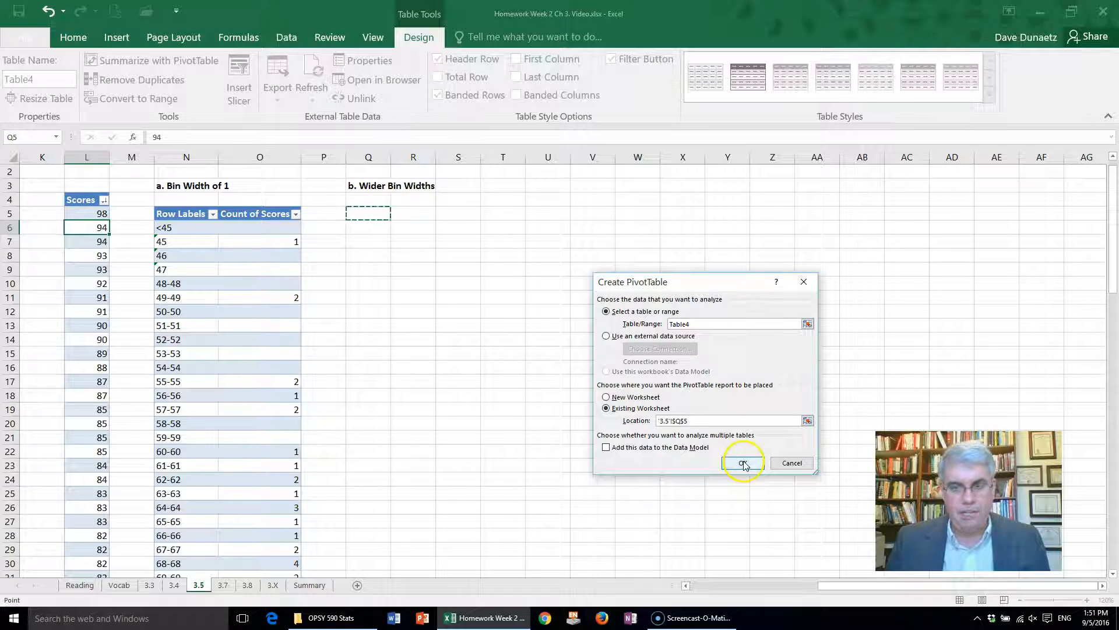
left_click(743, 464)
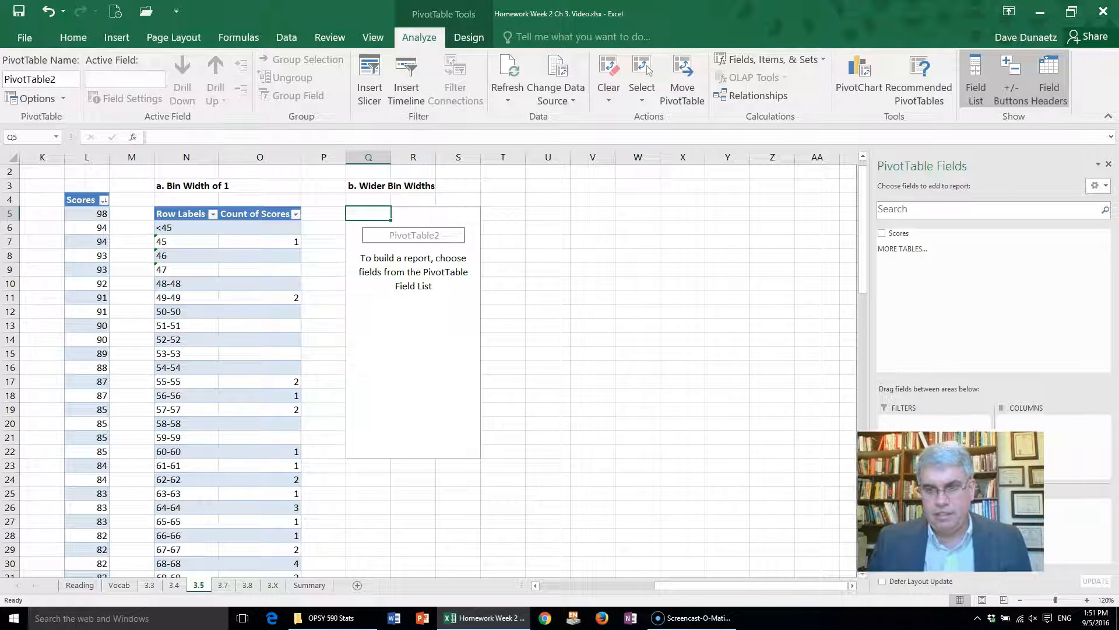
Add Scores to the new PivotTable's values summarized by Count, and add Scores to its rows.
left_click_drag(897, 232, 1018, 507)
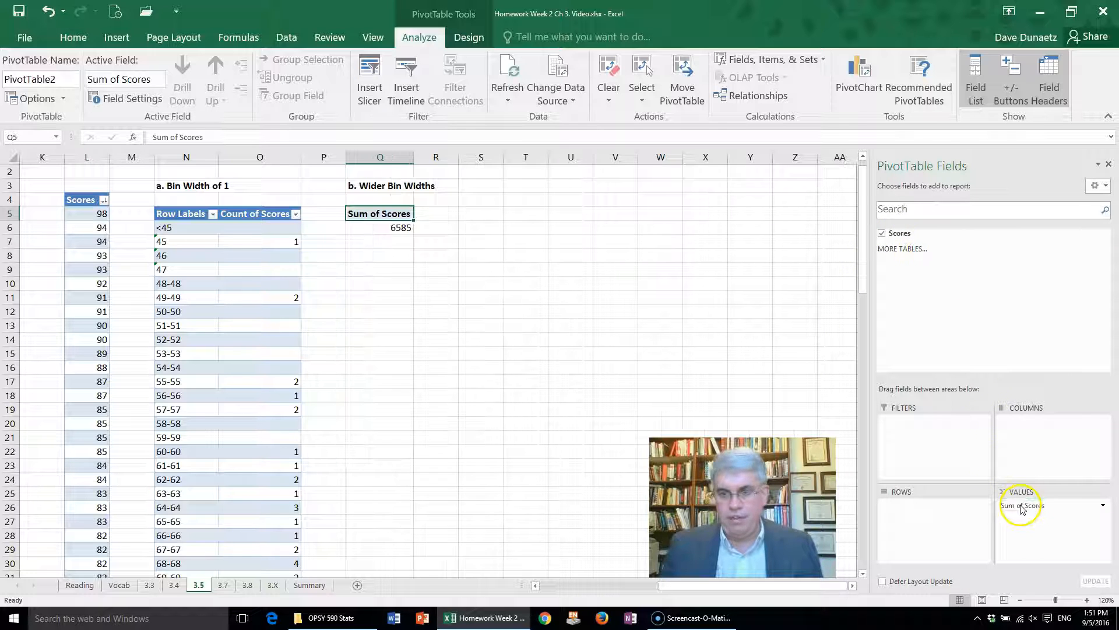
left_click(1102, 506)
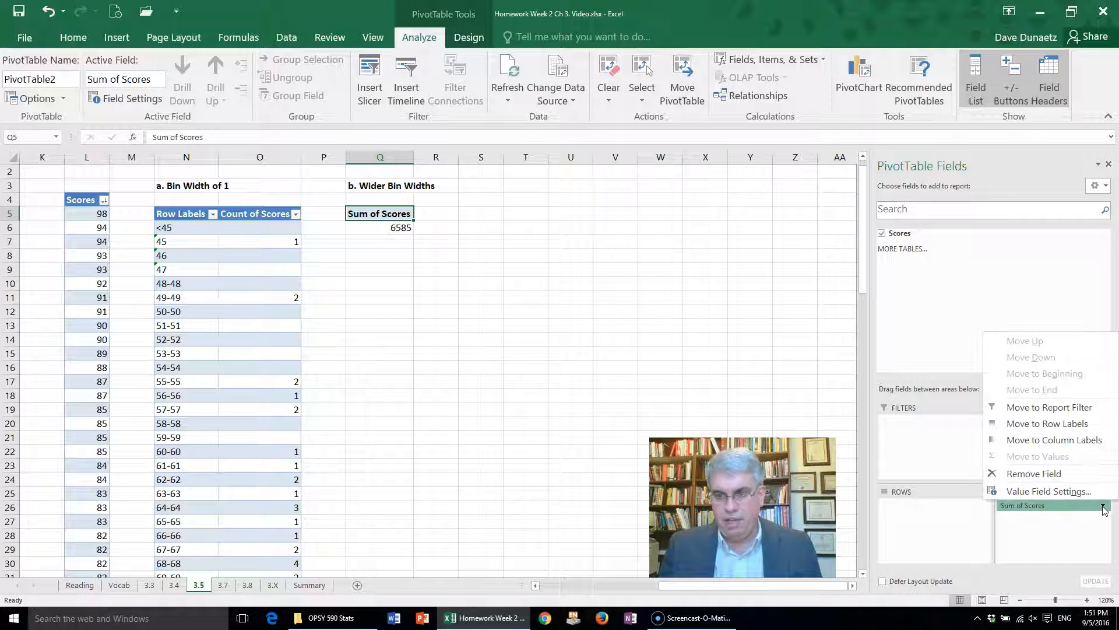
left_click(1064, 493)
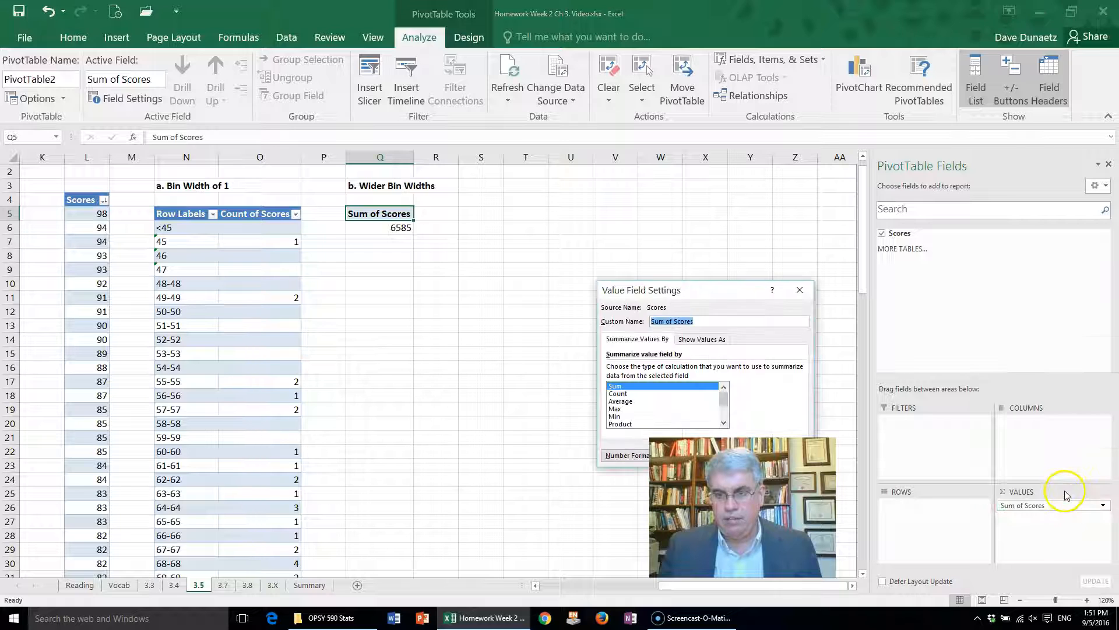
left_click(615, 394)
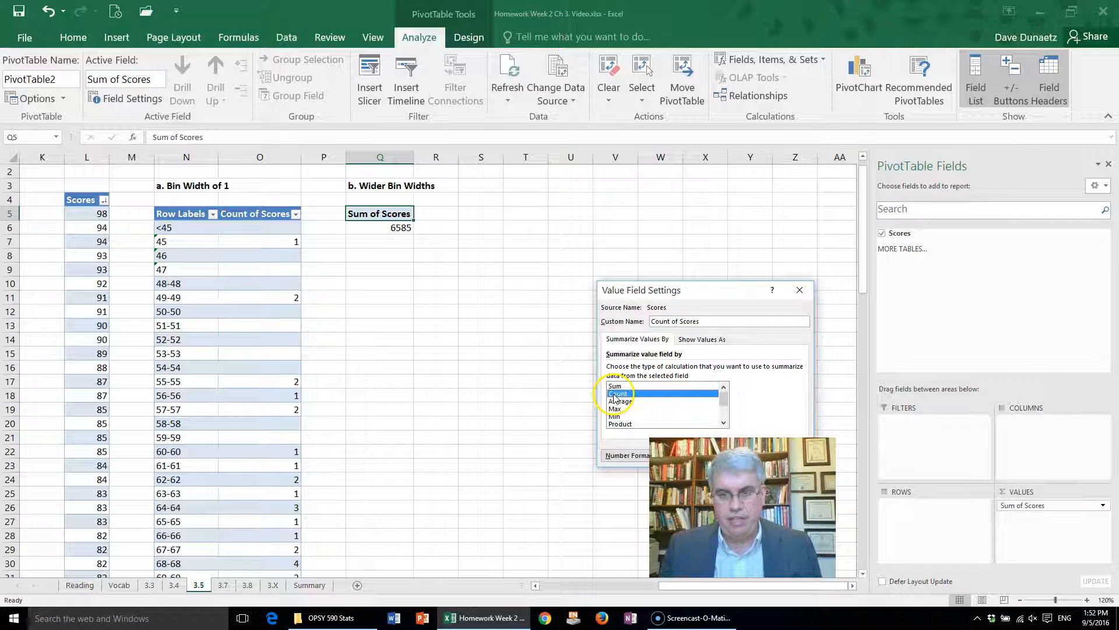
left_click_drag(735, 291, 727, 239)
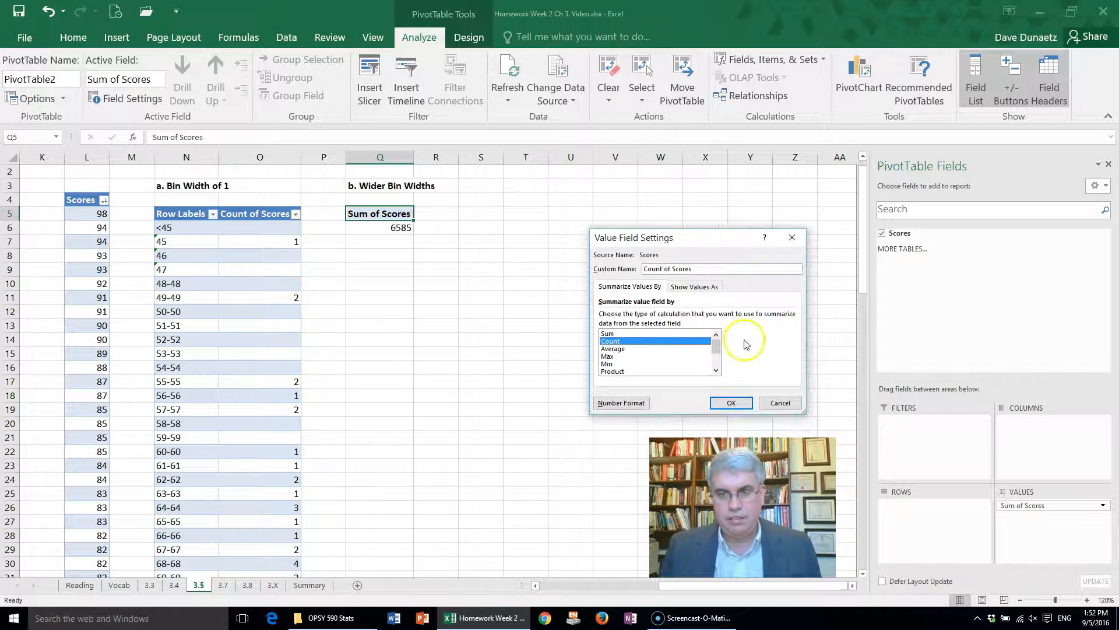
left_click(731, 402)
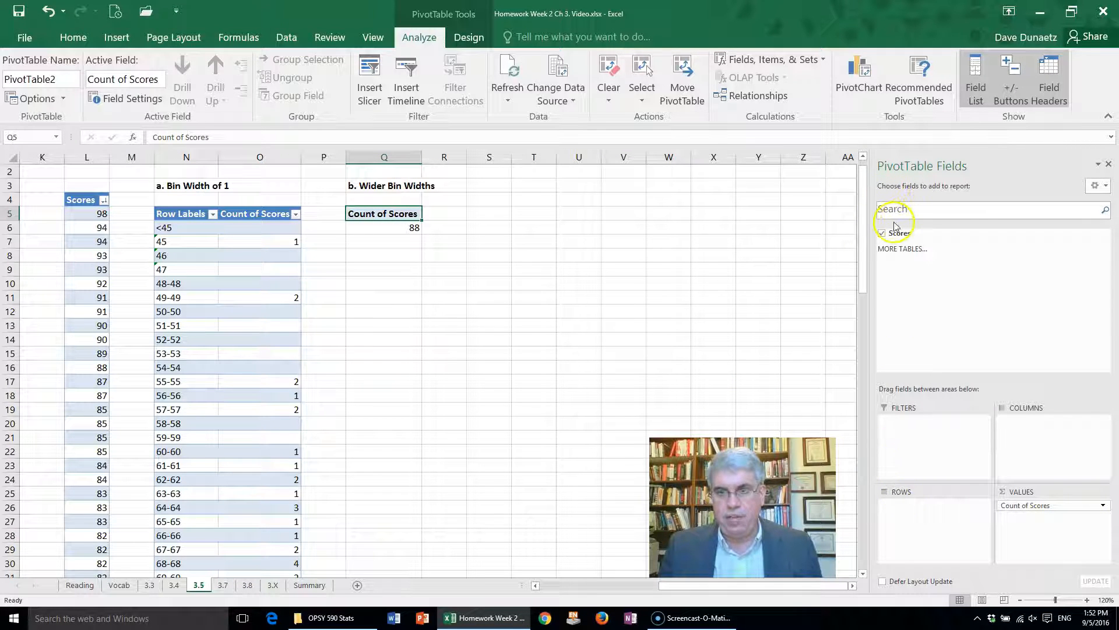
left_click_drag(898, 234, 909, 510)
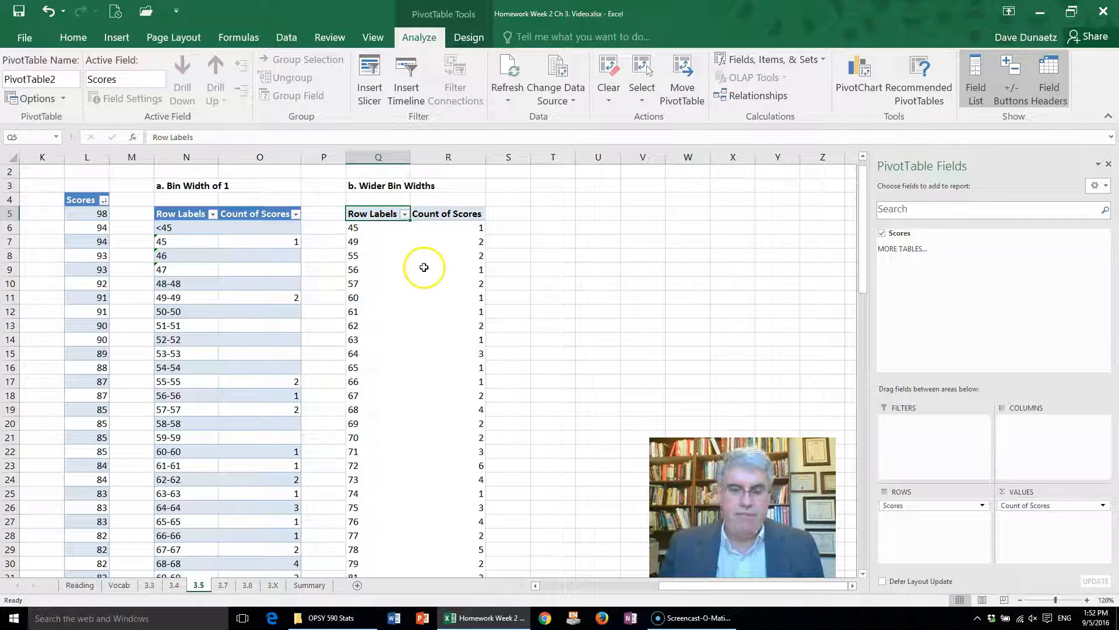
Group the score row labels of the PivotTable under "b. Wider Bin Widths" into bins of 5, from 45 to 98.
left_click(374, 233)
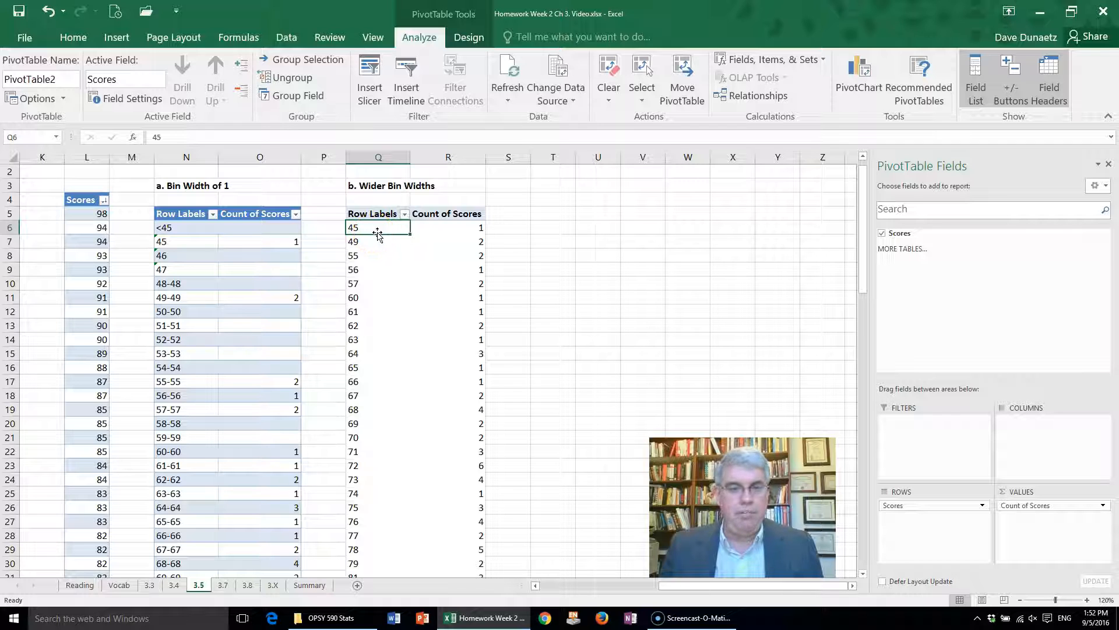
left_click(375, 227)
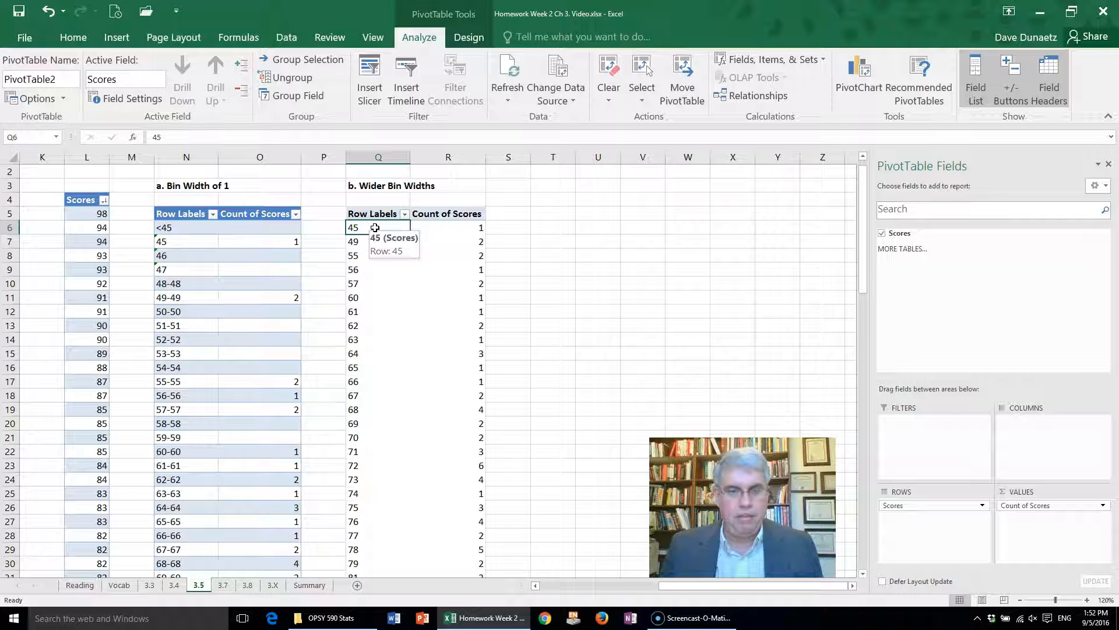
right_click(374, 228)
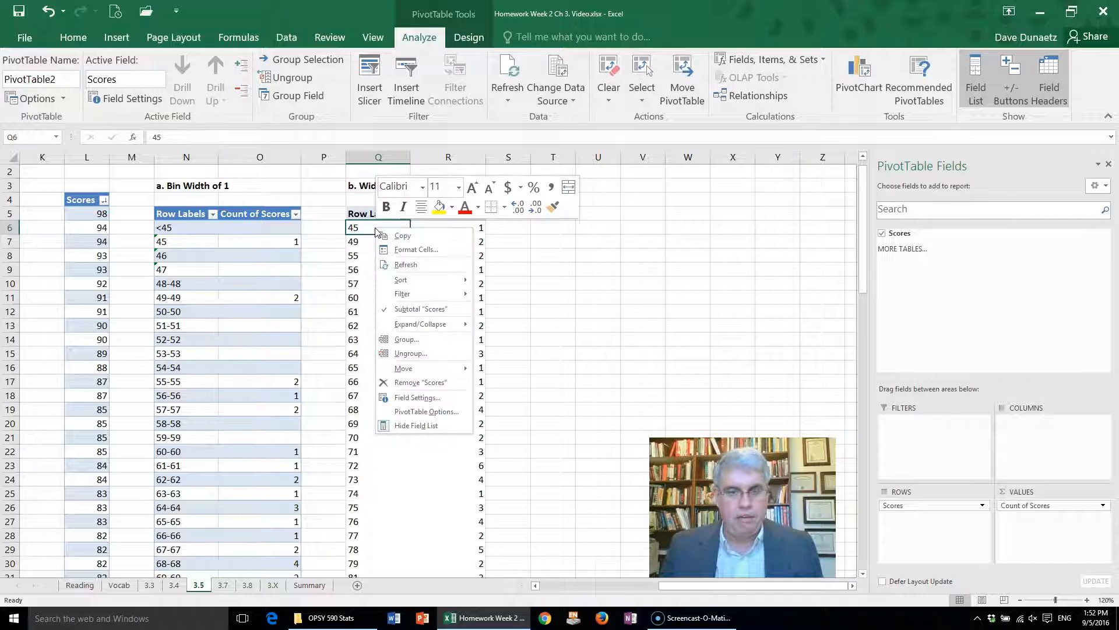
left_click(405, 339)
left_click(430, 329)
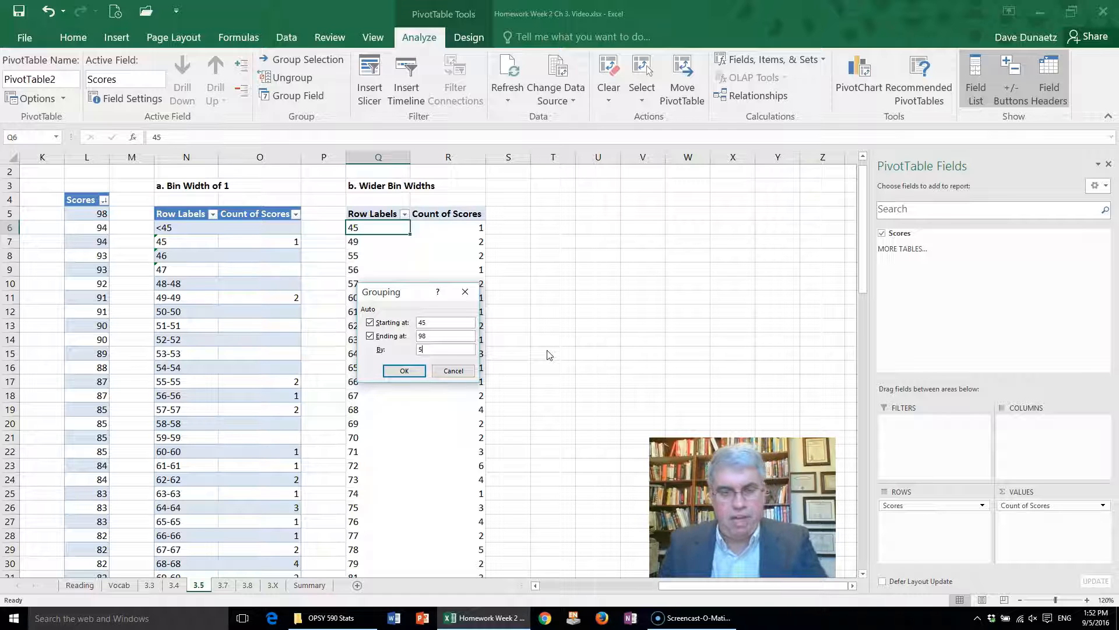
left_click(405, 372)
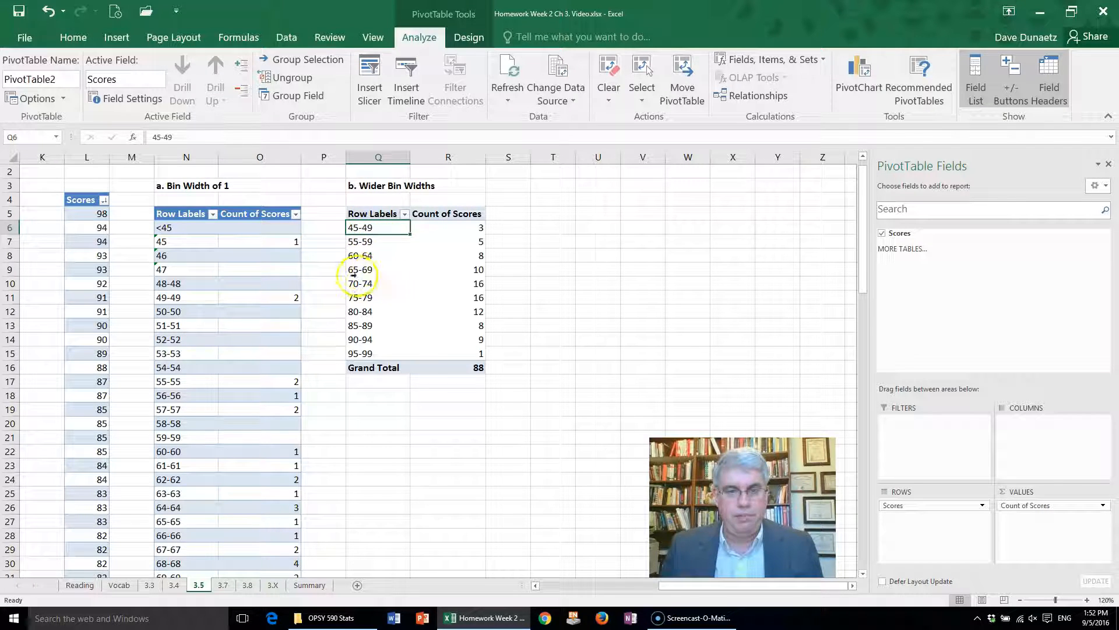
Set the grouped Scores row field to show items with no data.
right_click(370, 228)
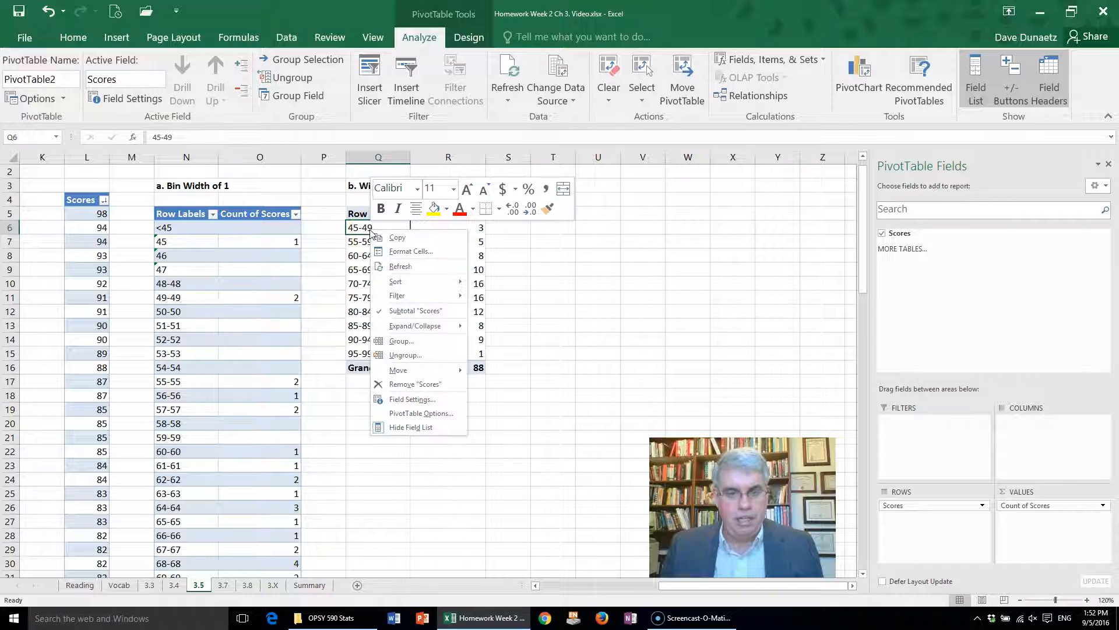
left_click(402, 400)
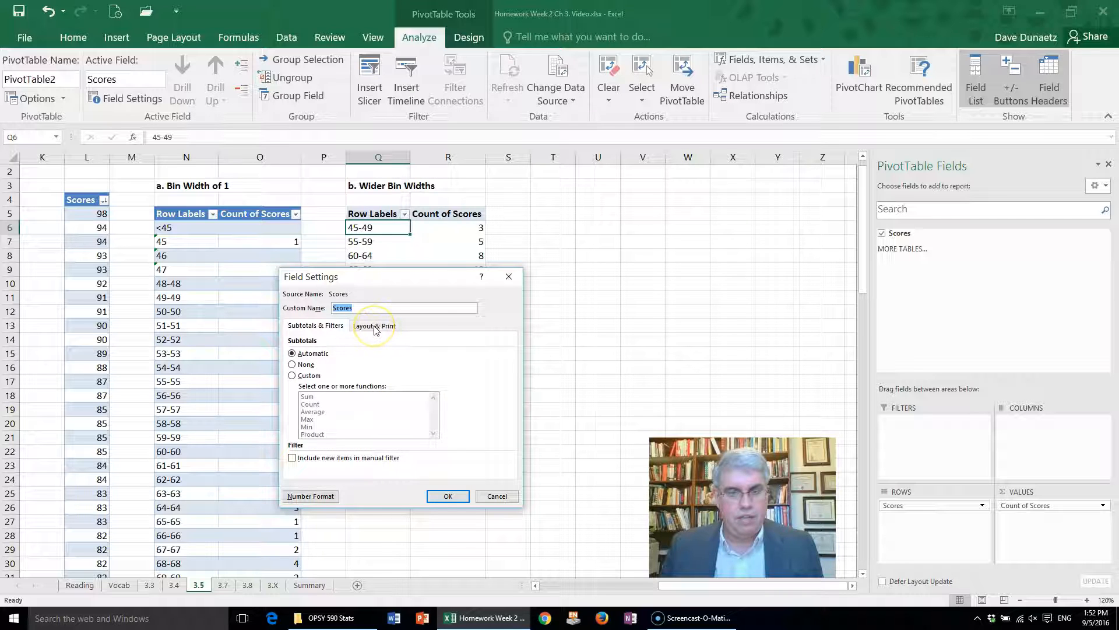
left_click(374, 327)
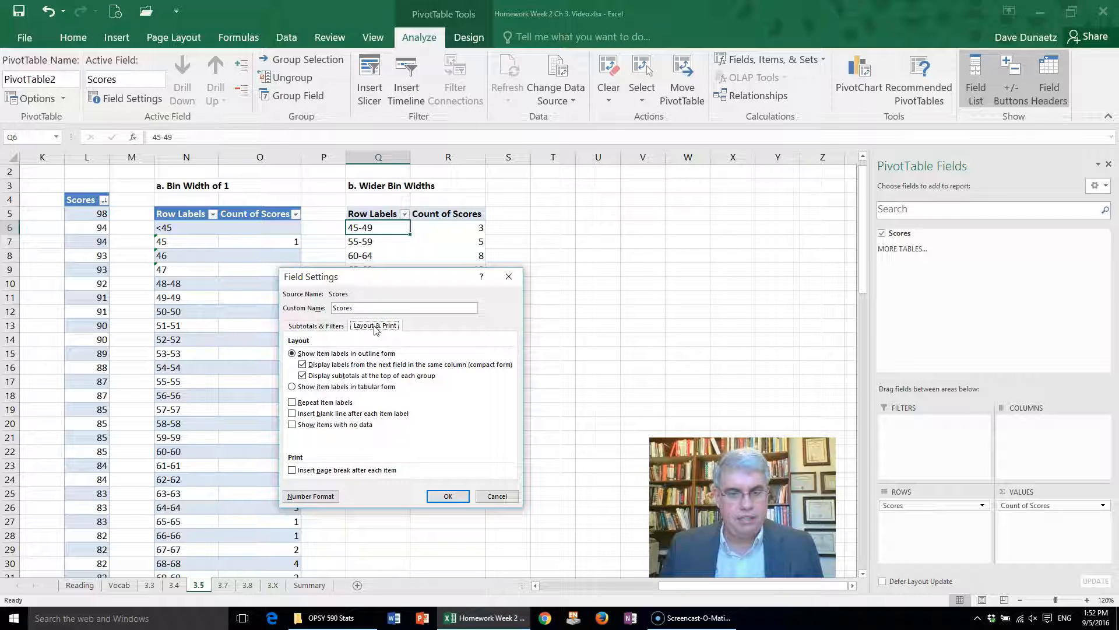
left_click(293, 425)
left_click(292, 425)
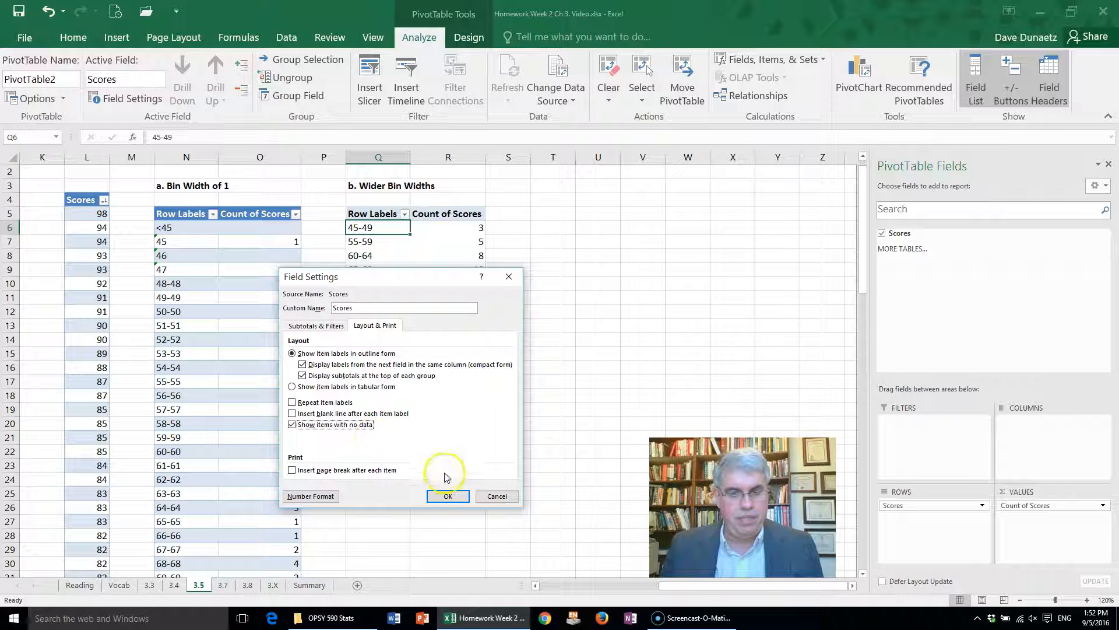
left_click(448, 496)
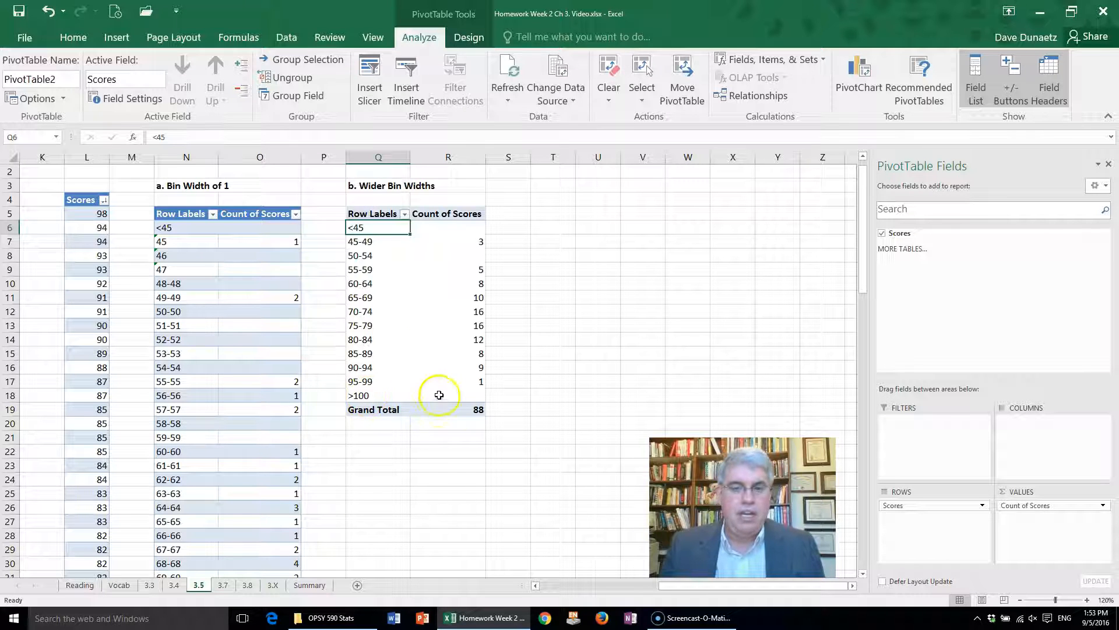
Filter the <45 and >100 bins out of the wider-bin PivotTable's row labels.
left_click(404, 214)
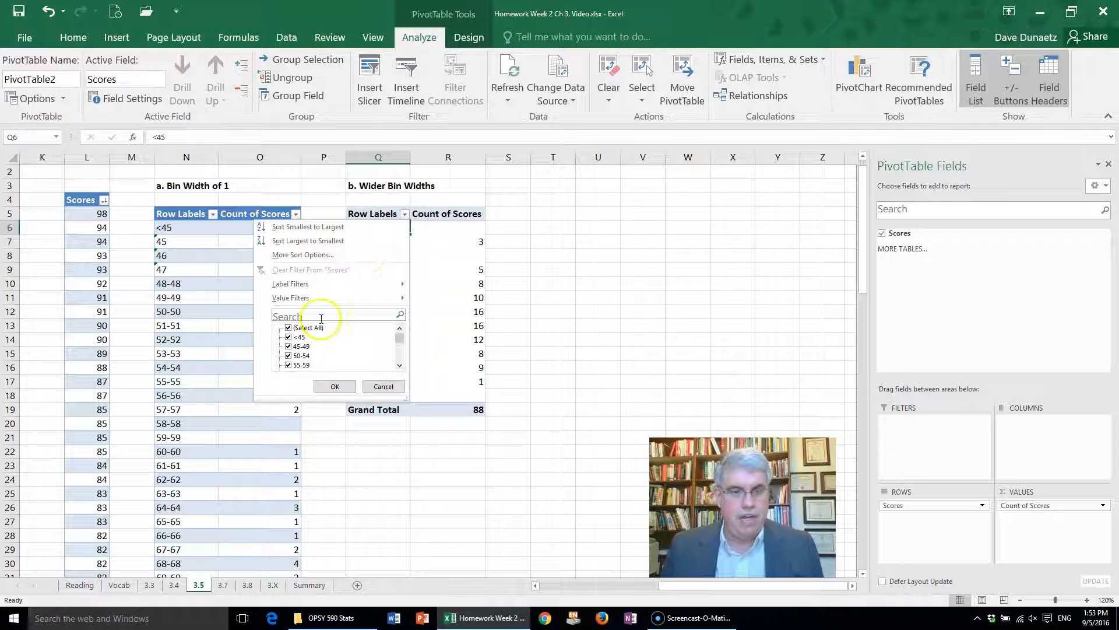
left_click(288, 337)
left_click_drag(399, 339, 400, 355)
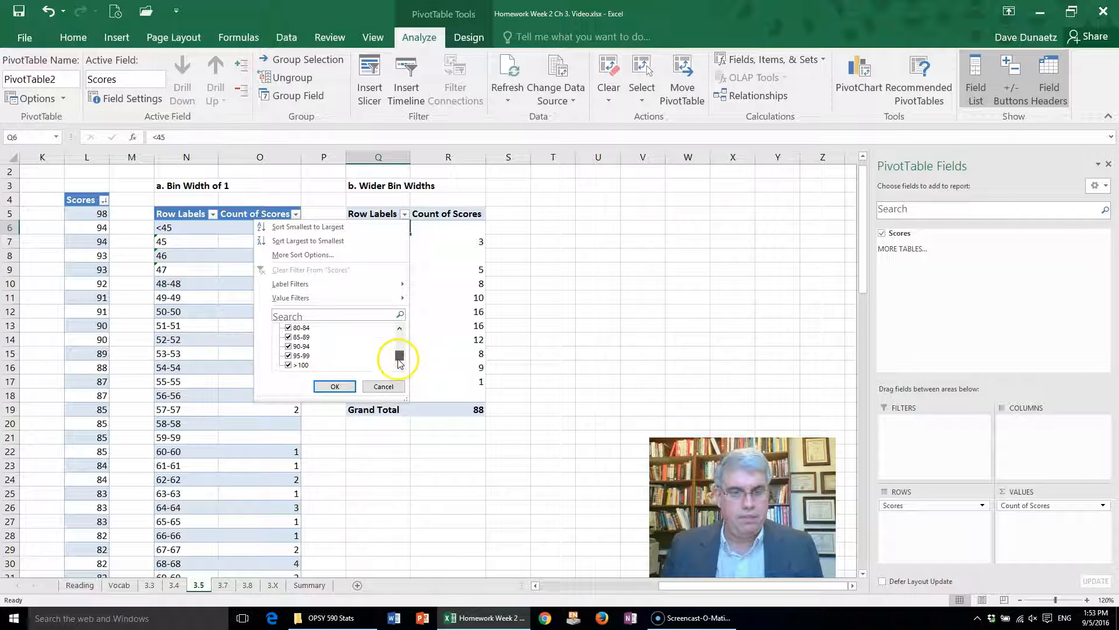
left_click(289, 365)
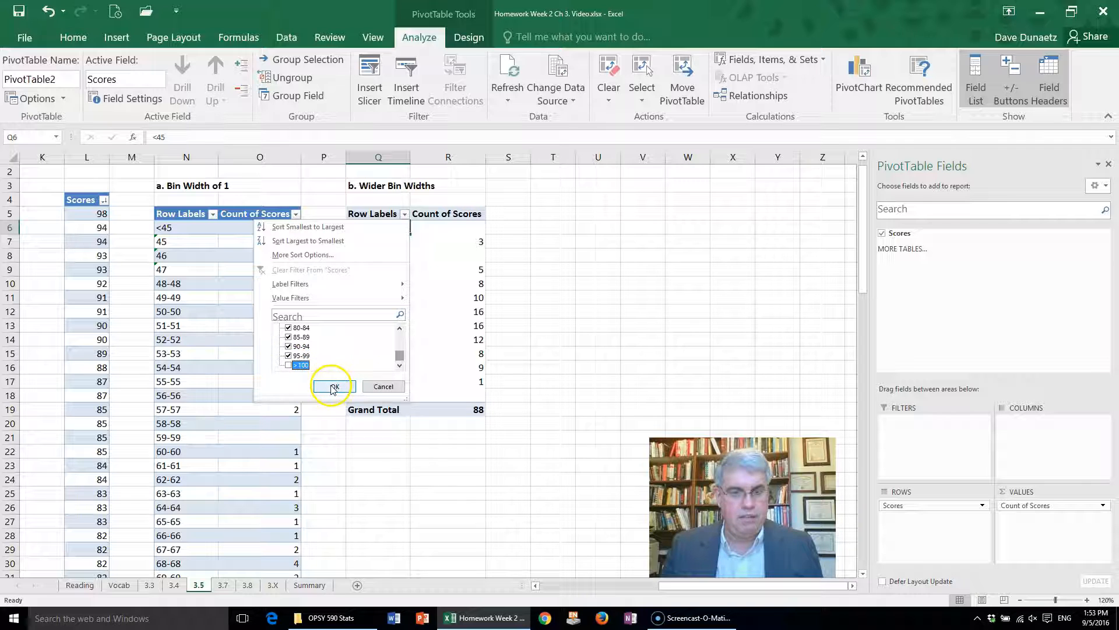
left_click(334, 387)
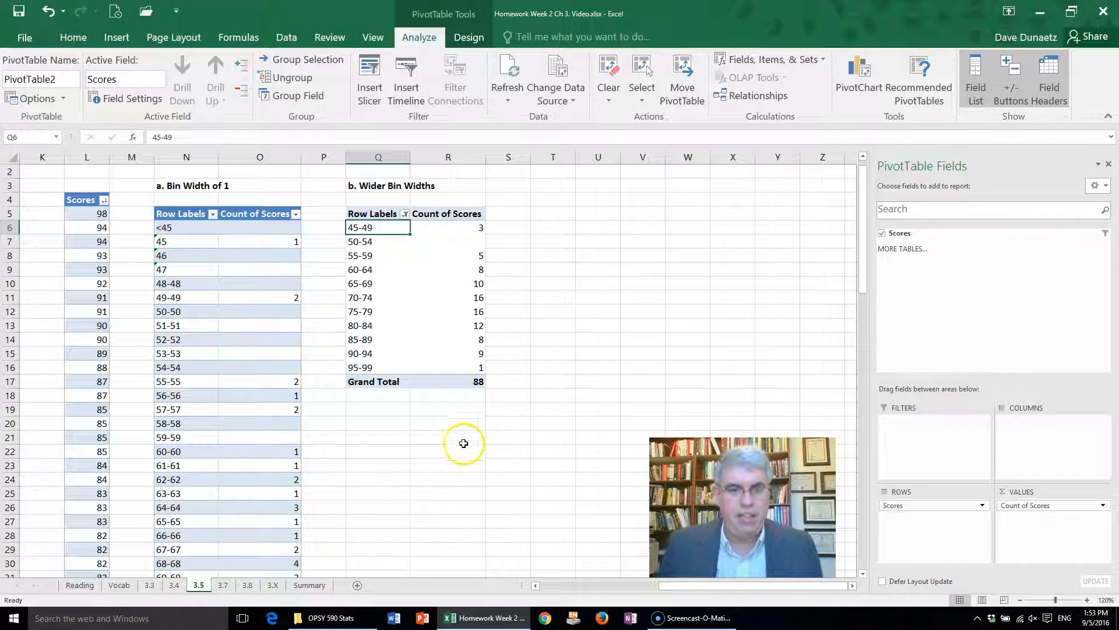
left_click(378, 420)
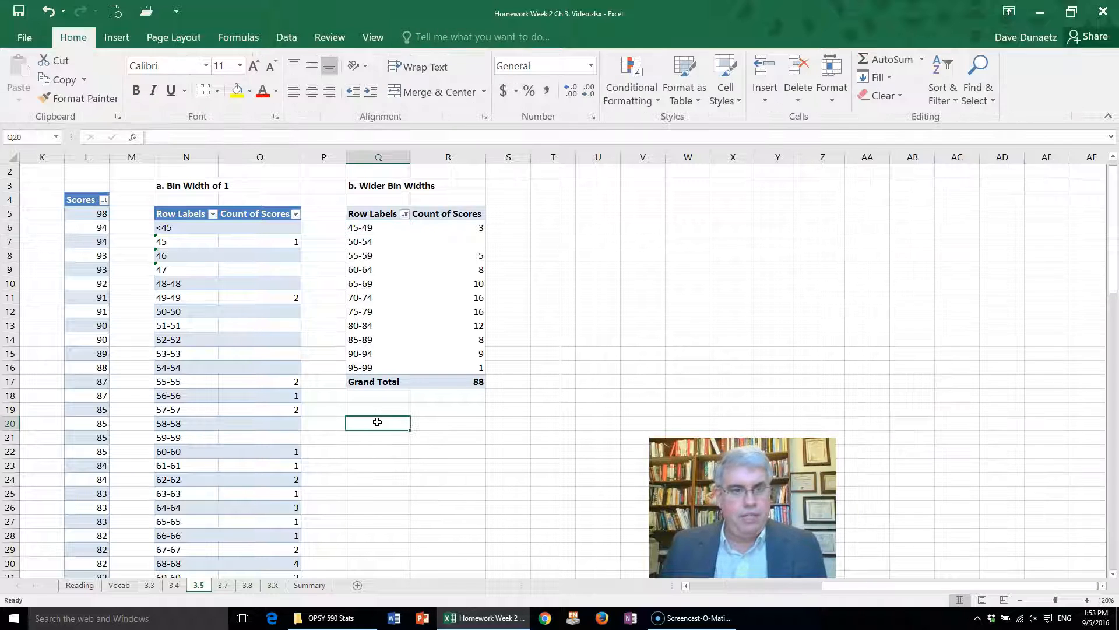
Add the bold heading "c. Histogram" in cell Q20, below the wider-bin PivotTable.
left_click(137, 92)
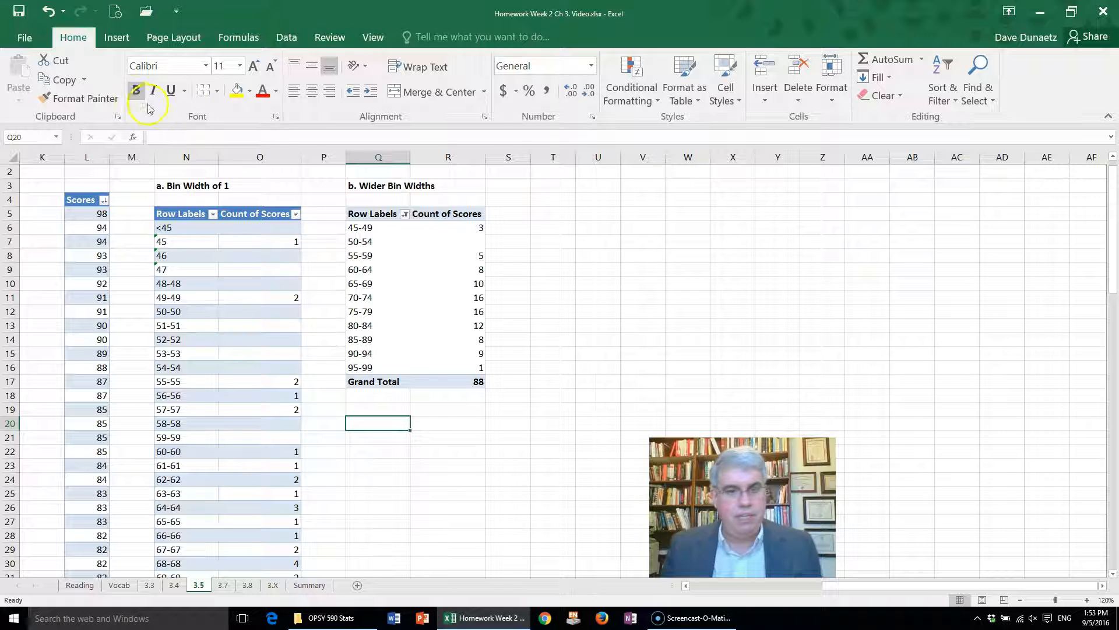
type("c.")
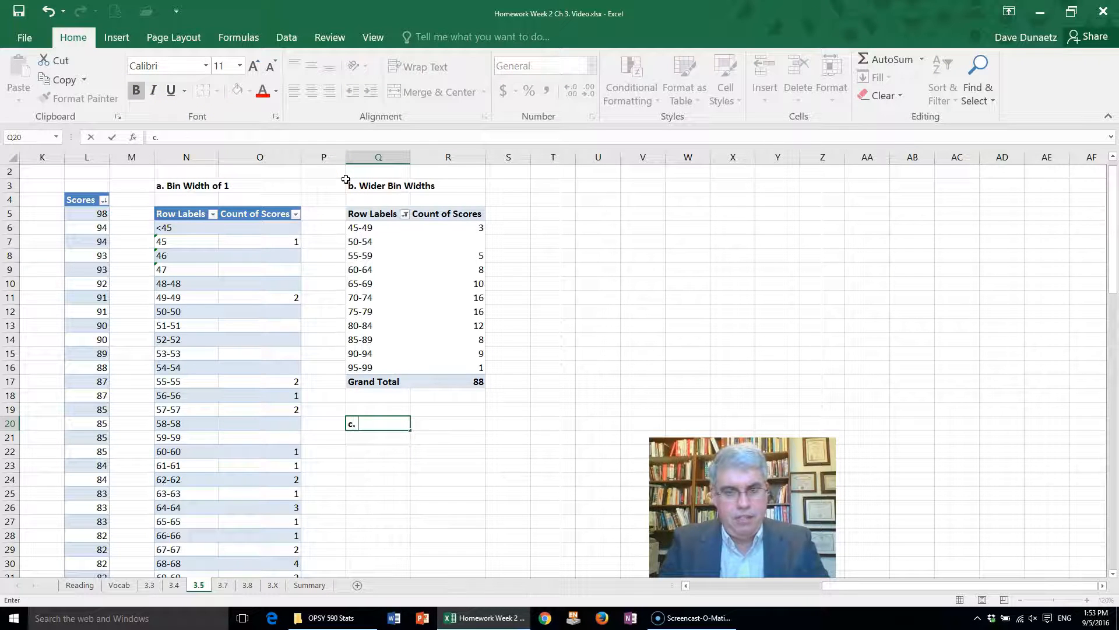
type(" Histogram")
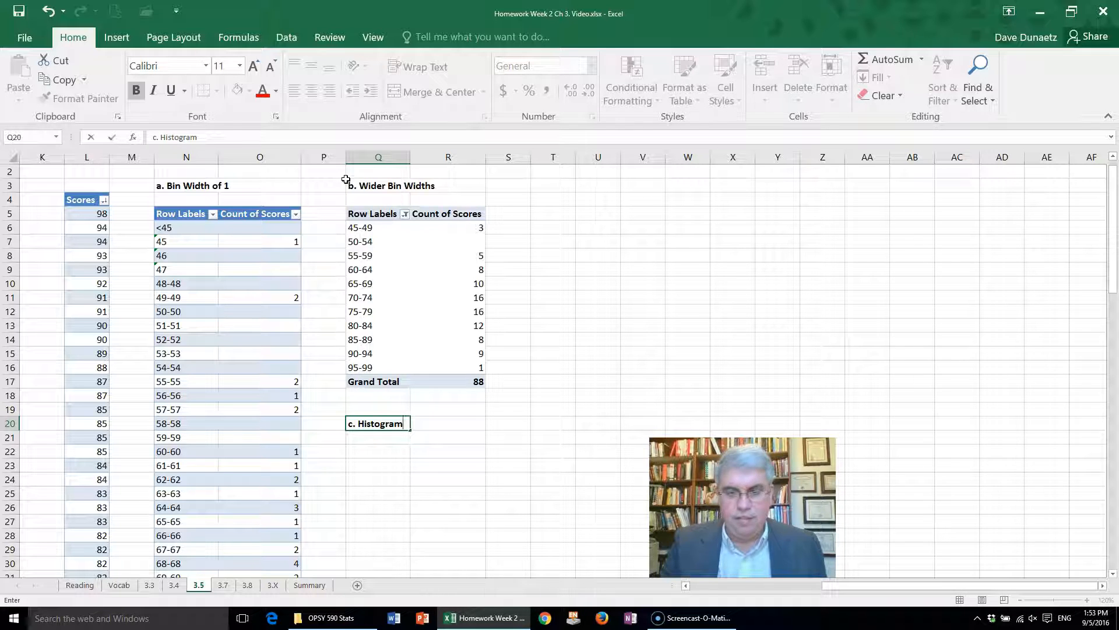
key("Return")
key("Return")
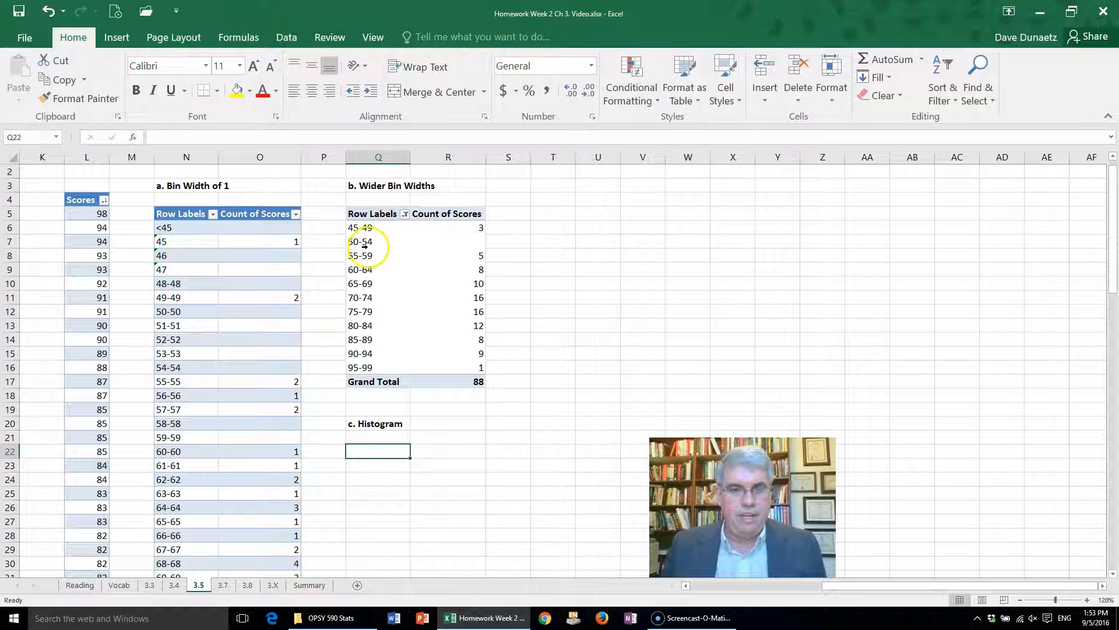
left_click_drag(360, 241, 449, 241)
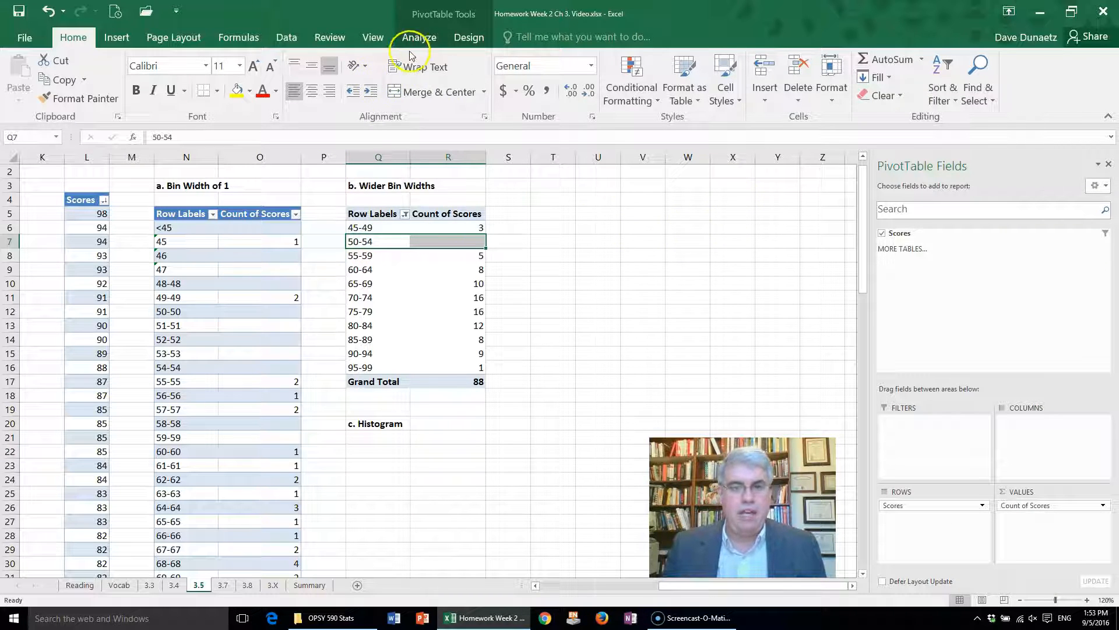
left_click(365, 215)
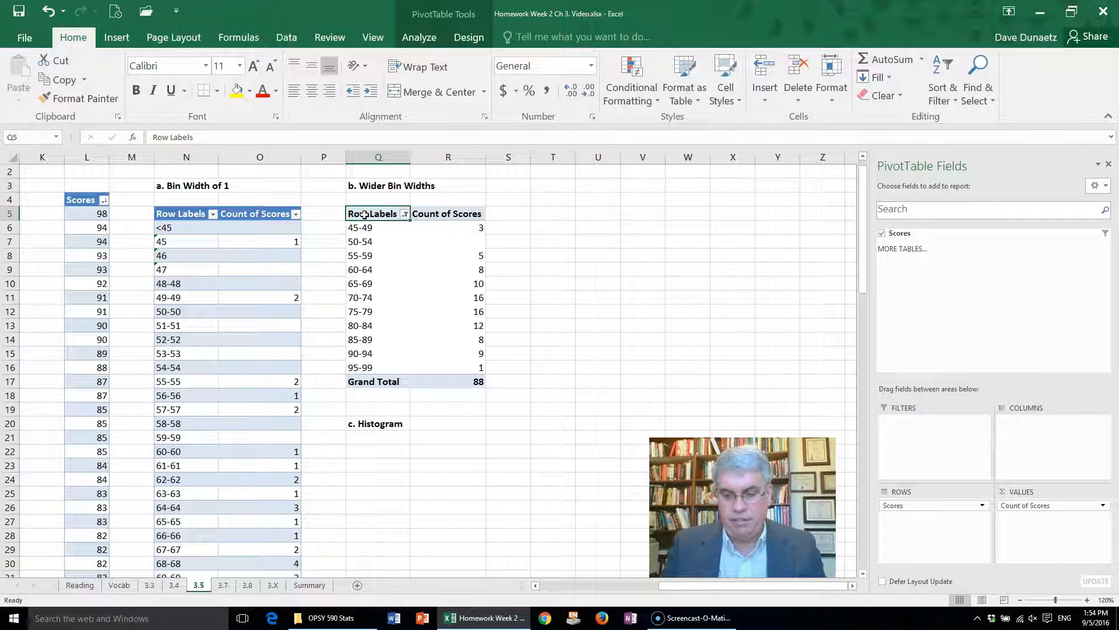
key("shift+Right")
key("shift+Down")
key("shift+Down")
key("shift+Down")
key("shift+Down")
key("shift+Down")
key("shift+Down")
key("shift+Down")
key("shift+Down")
key("shift+Down")
key("shift+Down")
key("shift+Down")
key("shift+Down")
key("shift+Down")
key("shift+Up")
key("shift+Up")
key("shift+Up")
key("shift+Down")
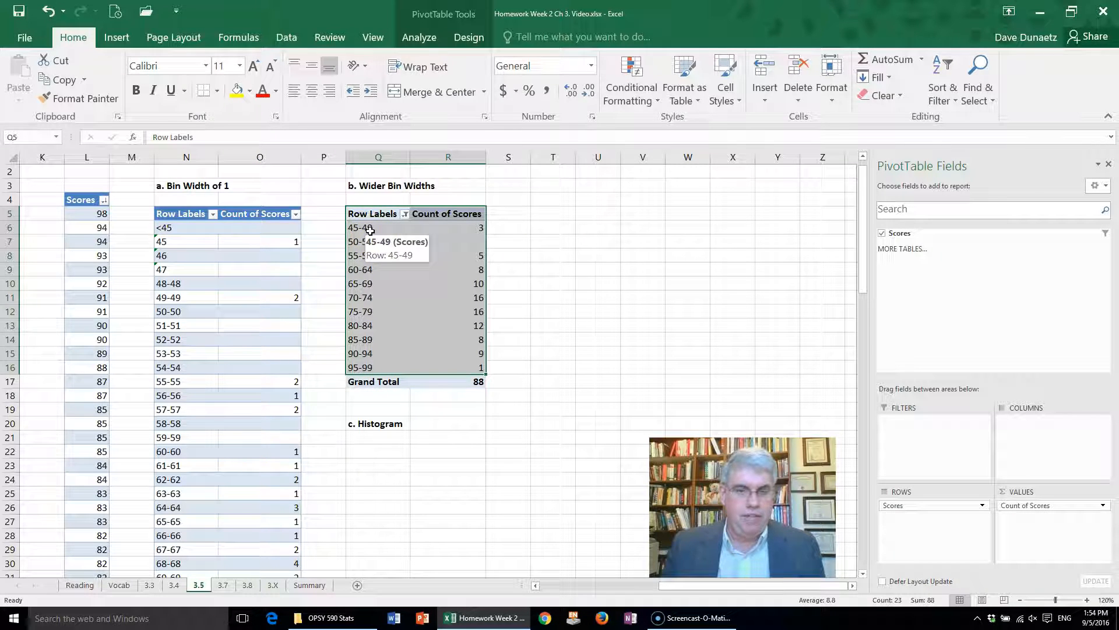
Insert a 2-D clustered column PivotChart from the wider-bin PivotTable.
left_click(371, 231)
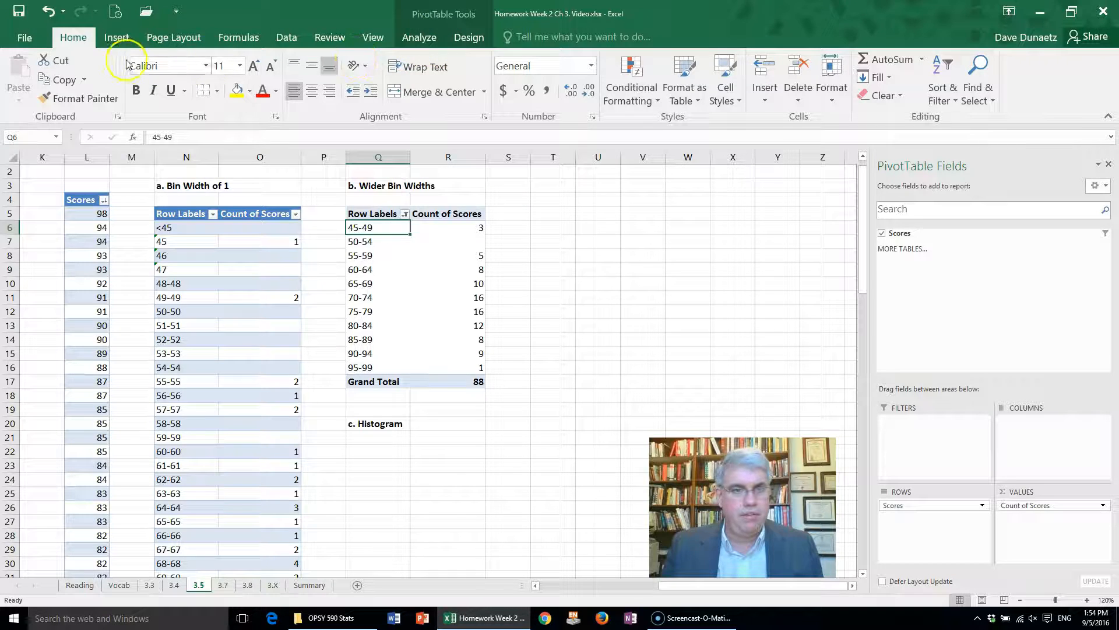
left_click(116, 41)
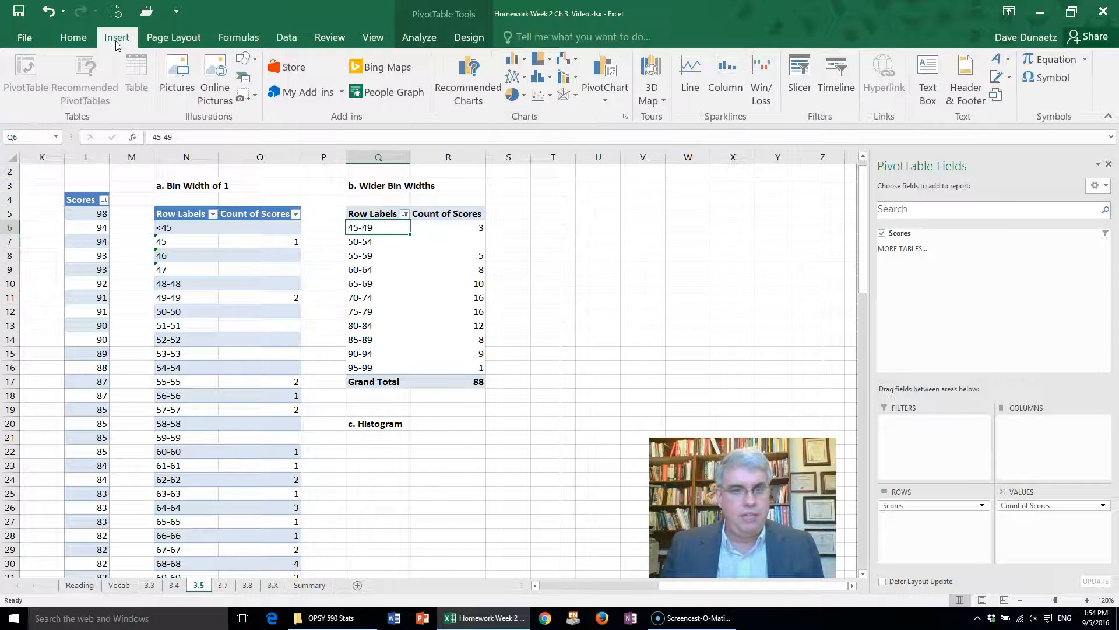
left_click(516, 63)
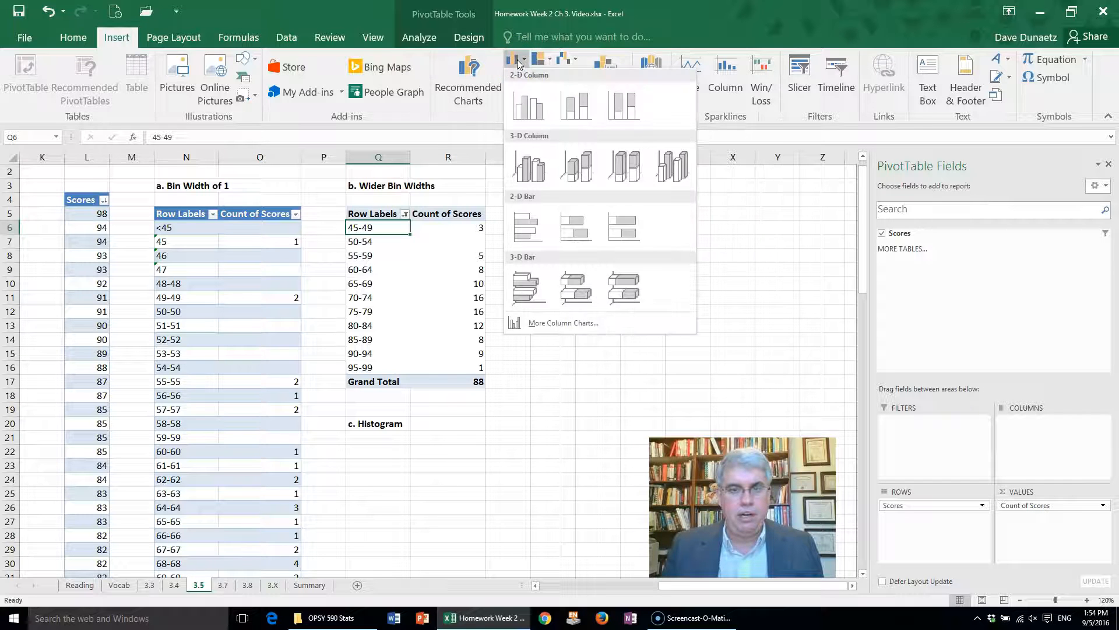
left_click(511, 103)
Move the new PivotChart directly beneath the "c. Histogram" heading and close the PivotChart Fields pane.
left_click_drag(430, 274, 500, 391)
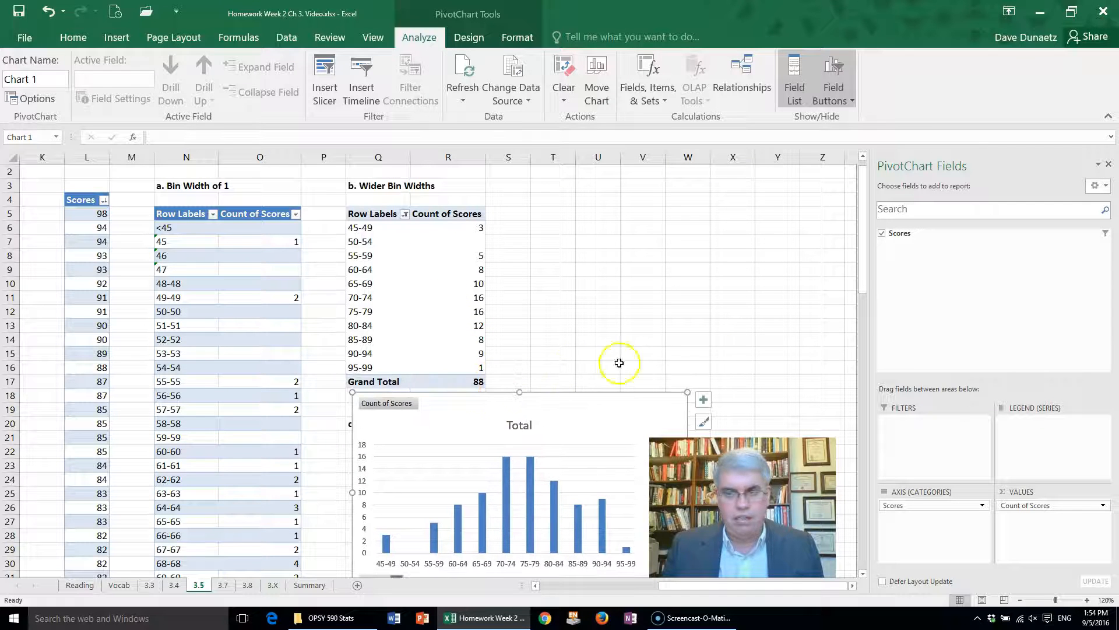
left_click(1108, 165)
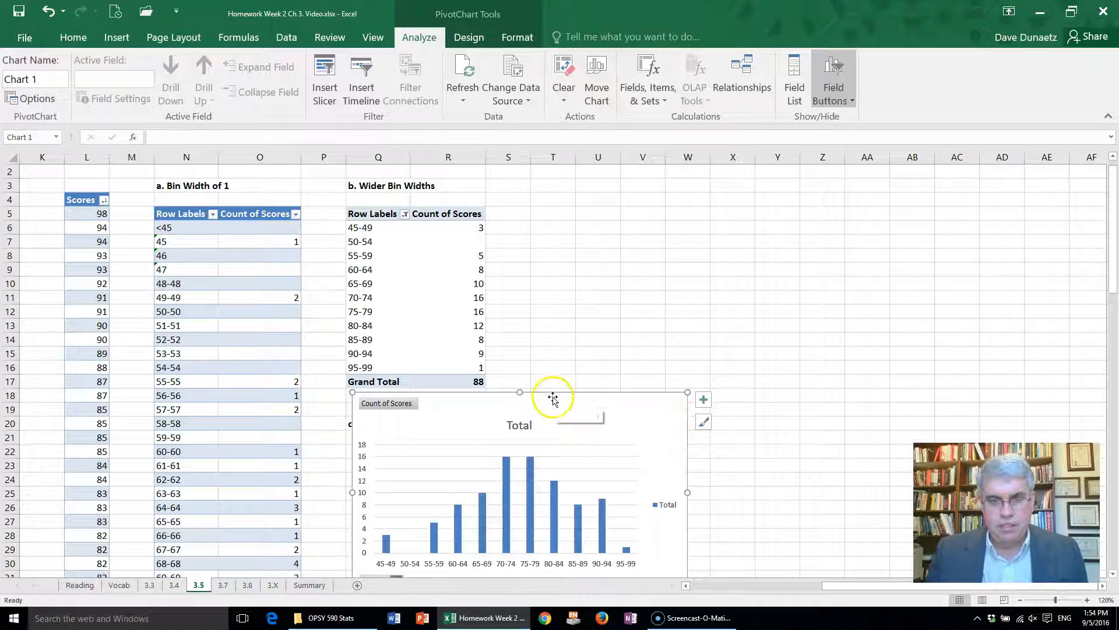
scroll(610, 358, "down", 1)
scroll(613, 357, "down", 2)
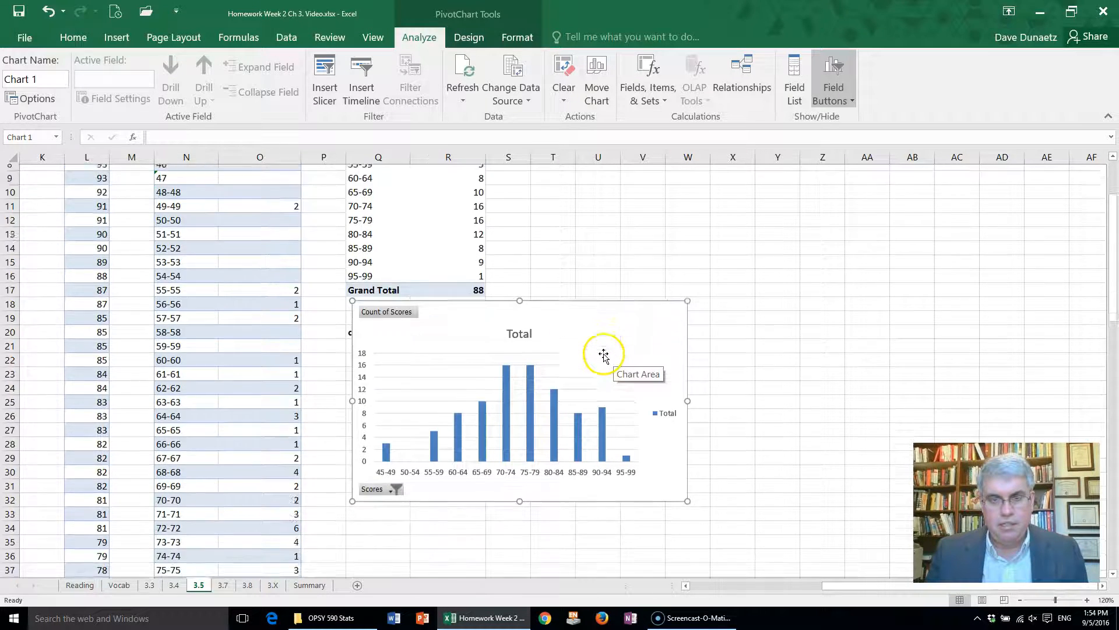
left_click_drag(542, 266, 541, 330)
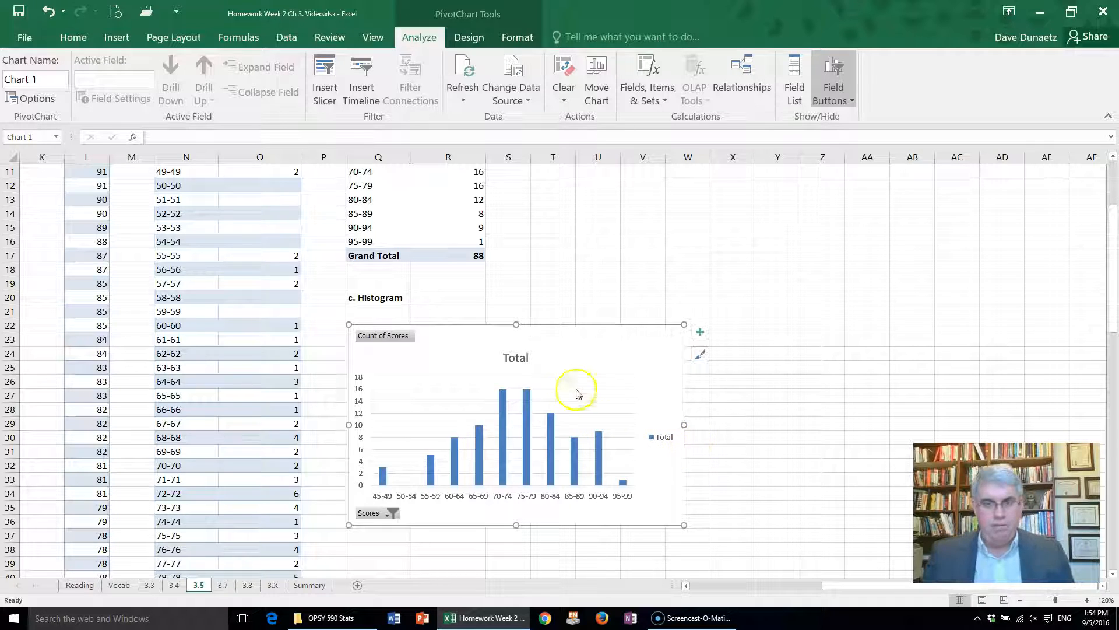
Change the PivotChart's title to "Scores on Cover Letters".
scroll(570, 425, "up", 2)
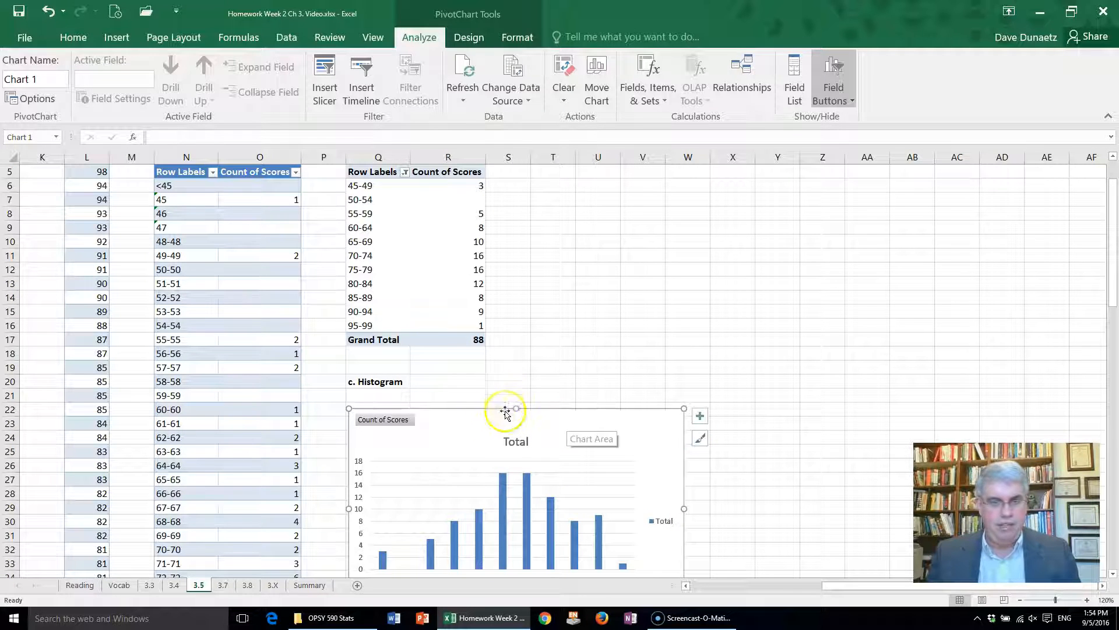
double_click(517, 441)
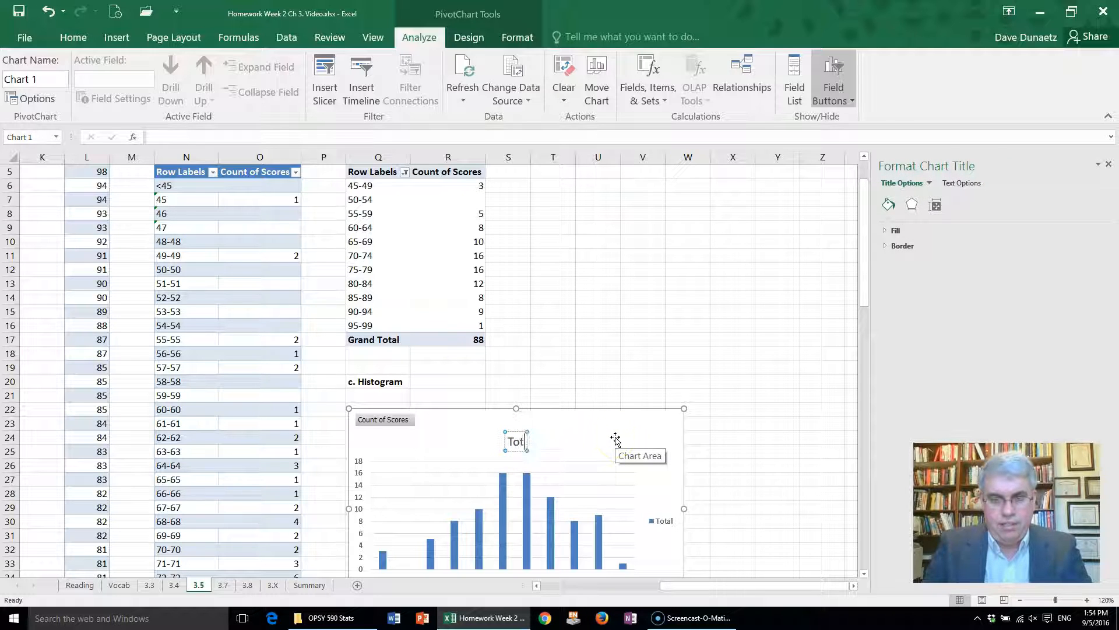
type("Scores on ")
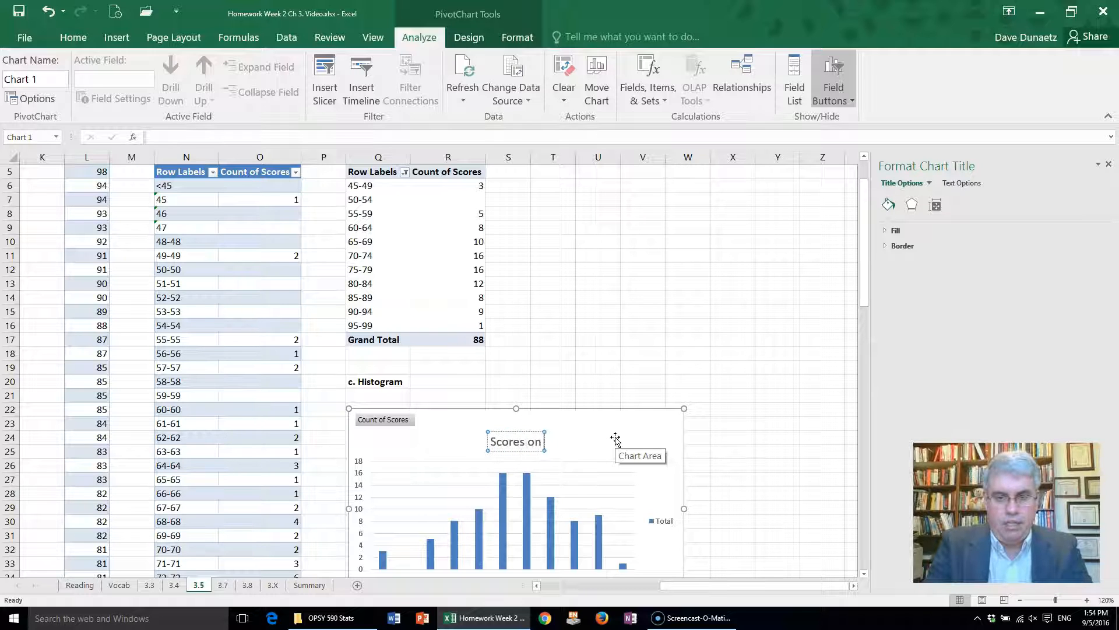
type("Cover Lett")
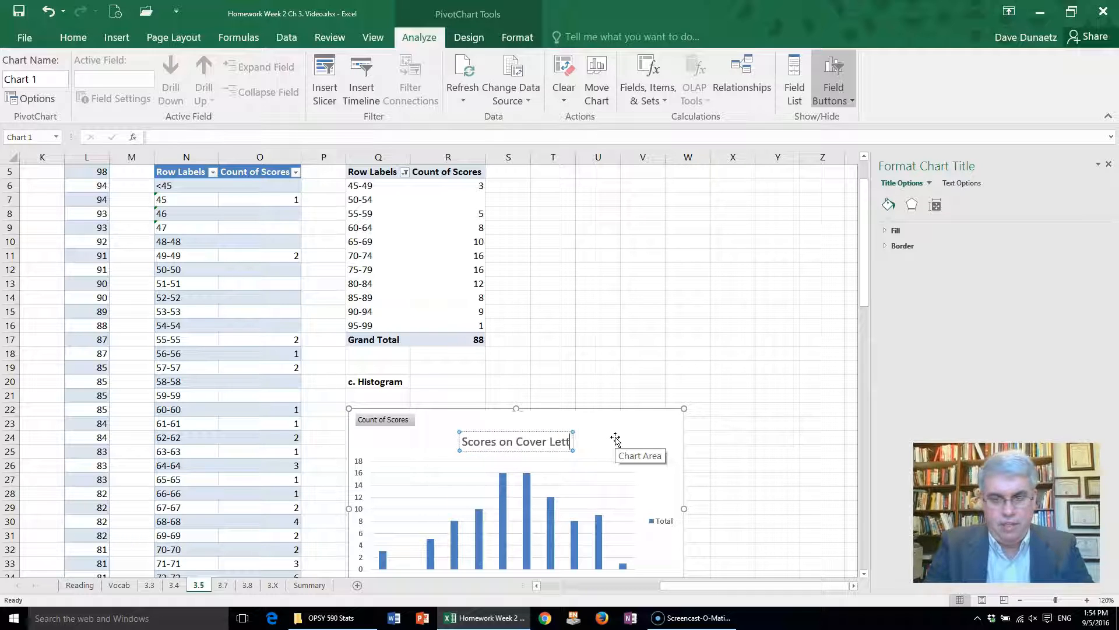
type("ers")
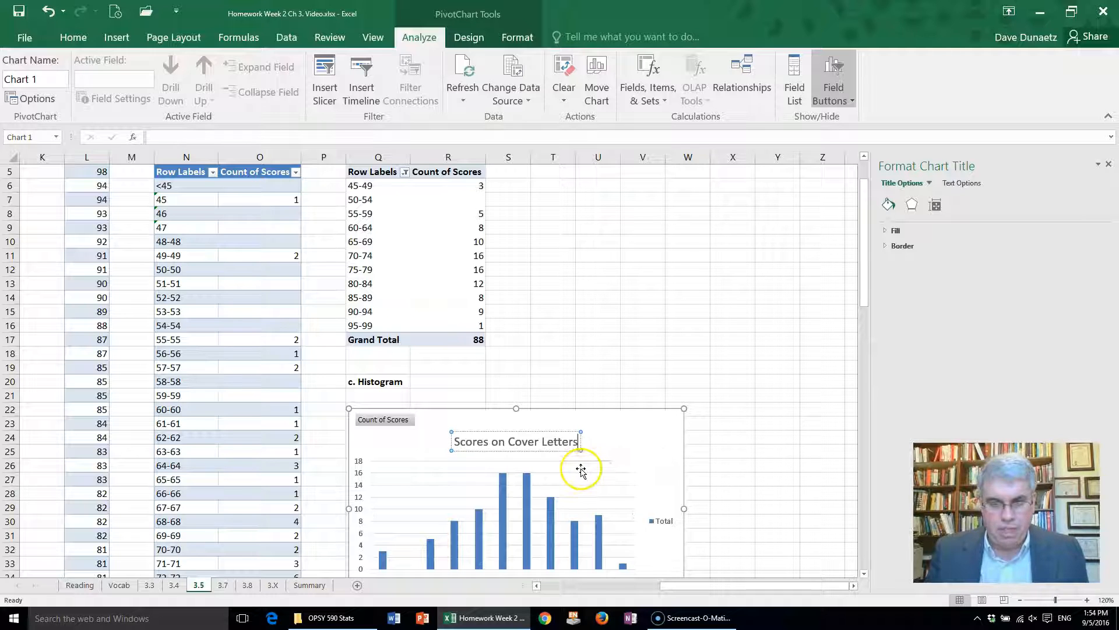
left_click(546, 468)
Set the gap width of the chart's column series to 0%.
scroll(547, 468, "down", 2)
left_click(524, 438)
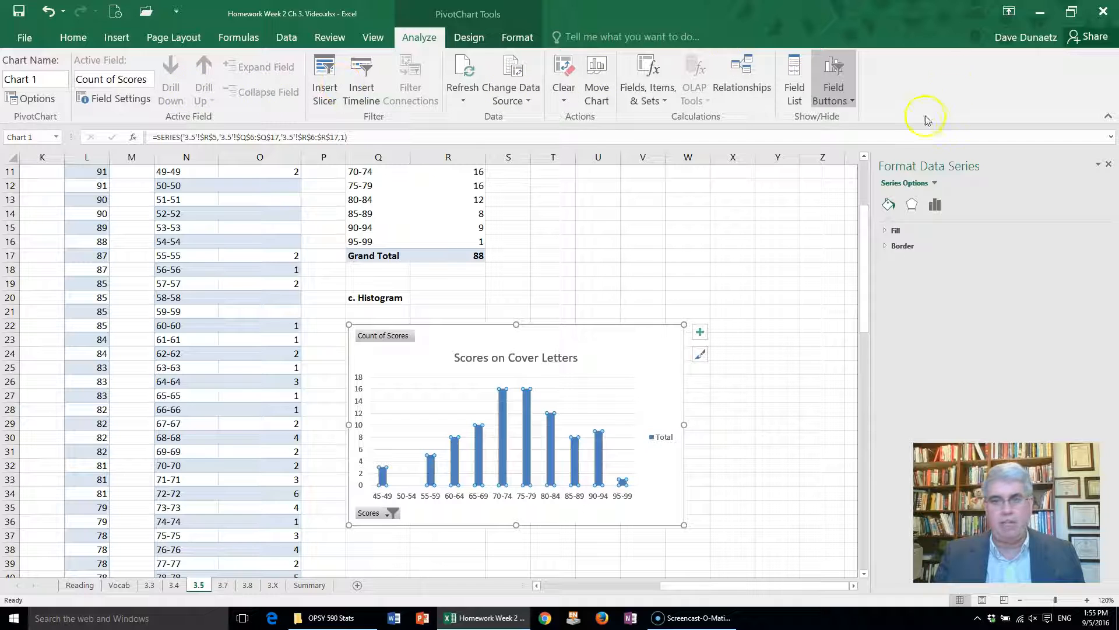
left_click(936, 206)
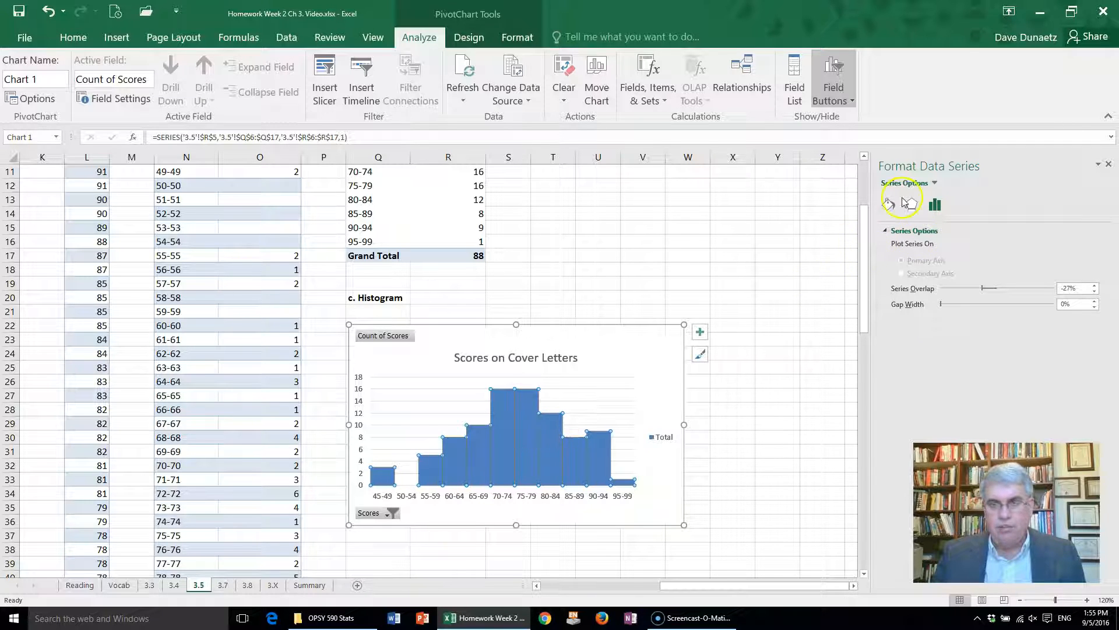
Give the histogram's columns a solid black border 2.25 pt wide.
left_click(889, 205)
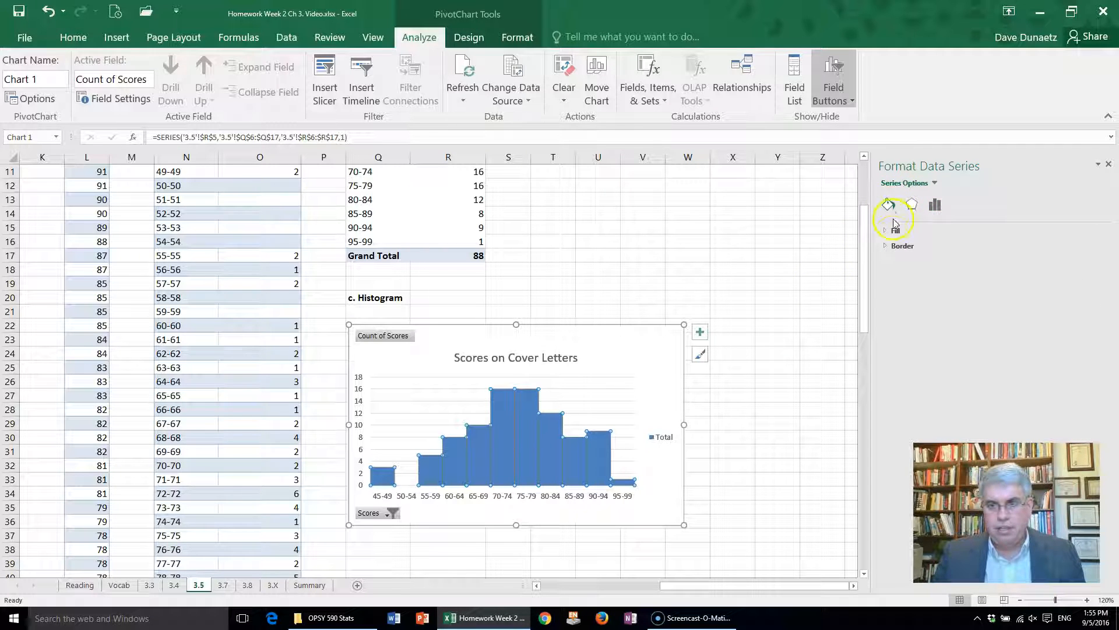
left_click(898, 246)
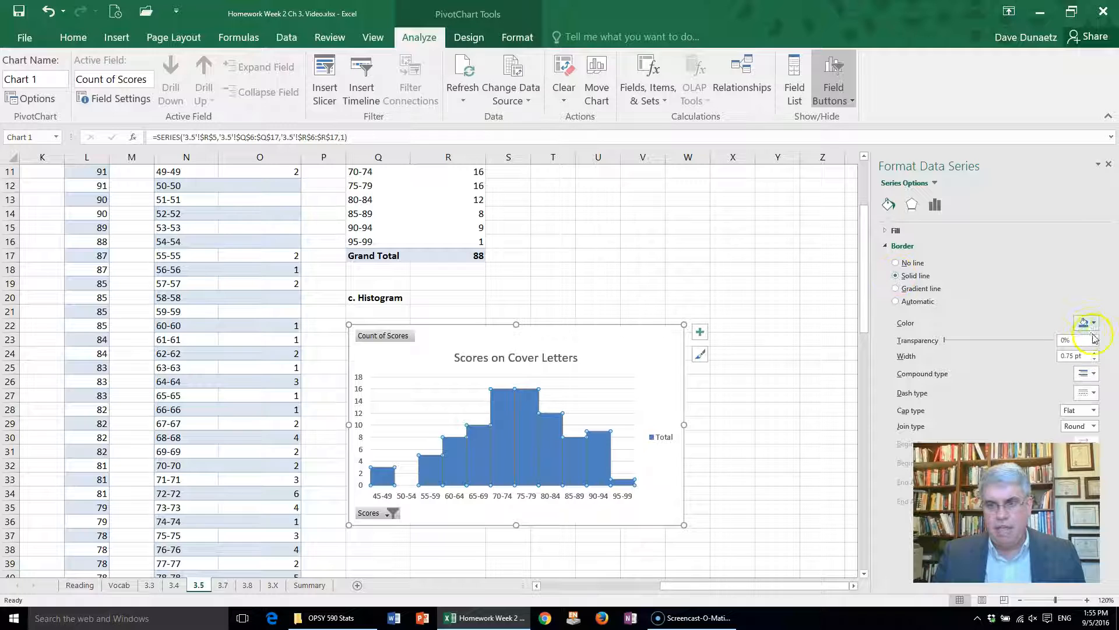
left_click(1096, 354)
left_click(1096, 354)
left_click(1095, 354)
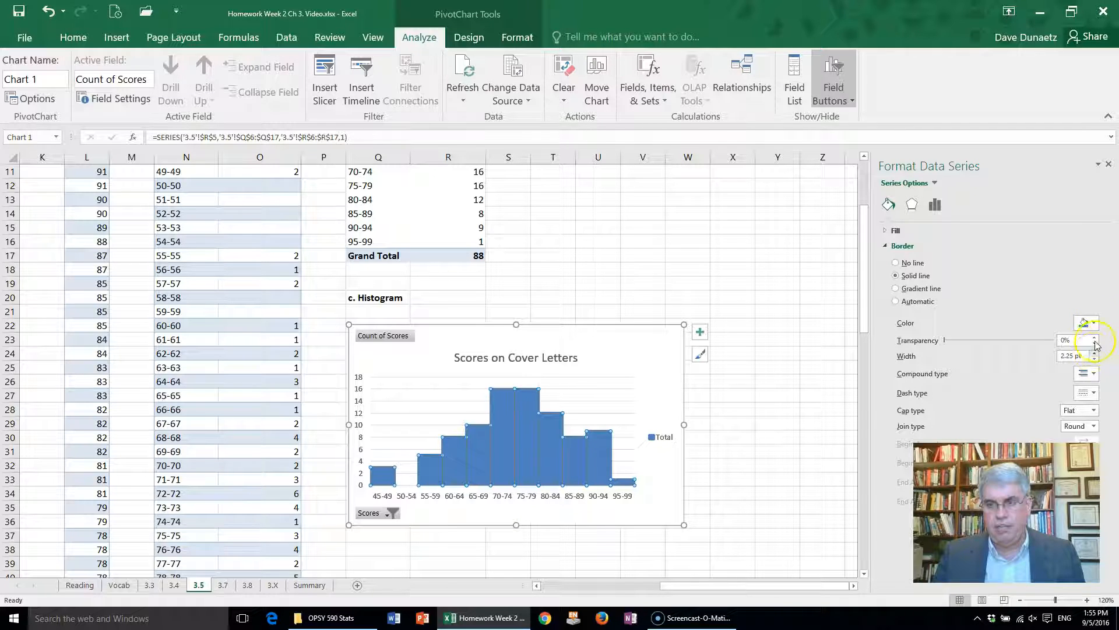
left_click(1094, 324)
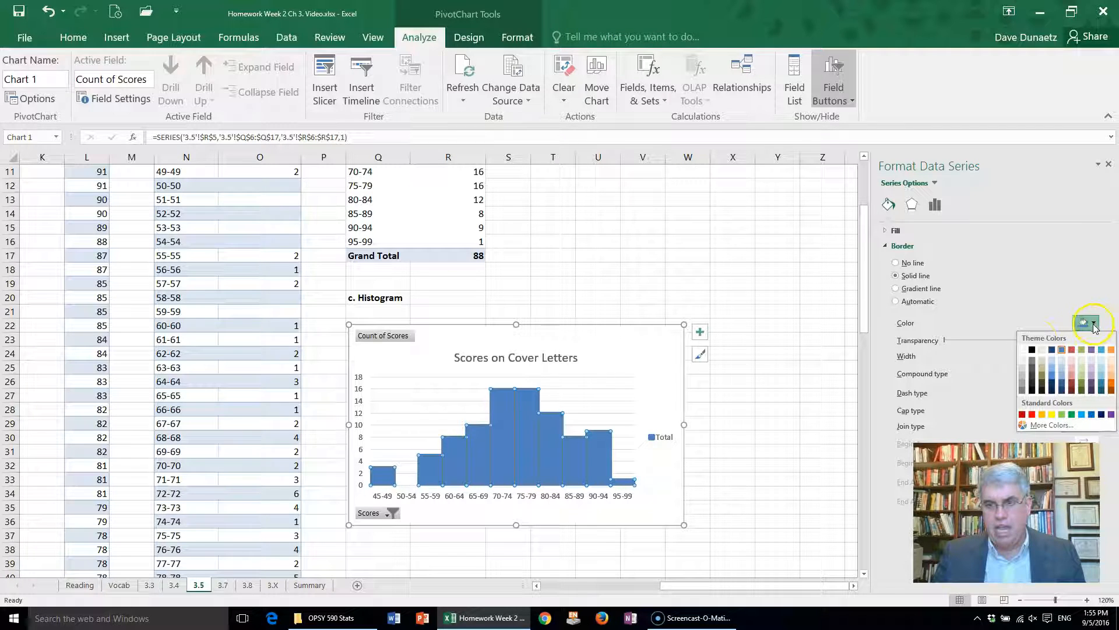
left_click(1032, 349)
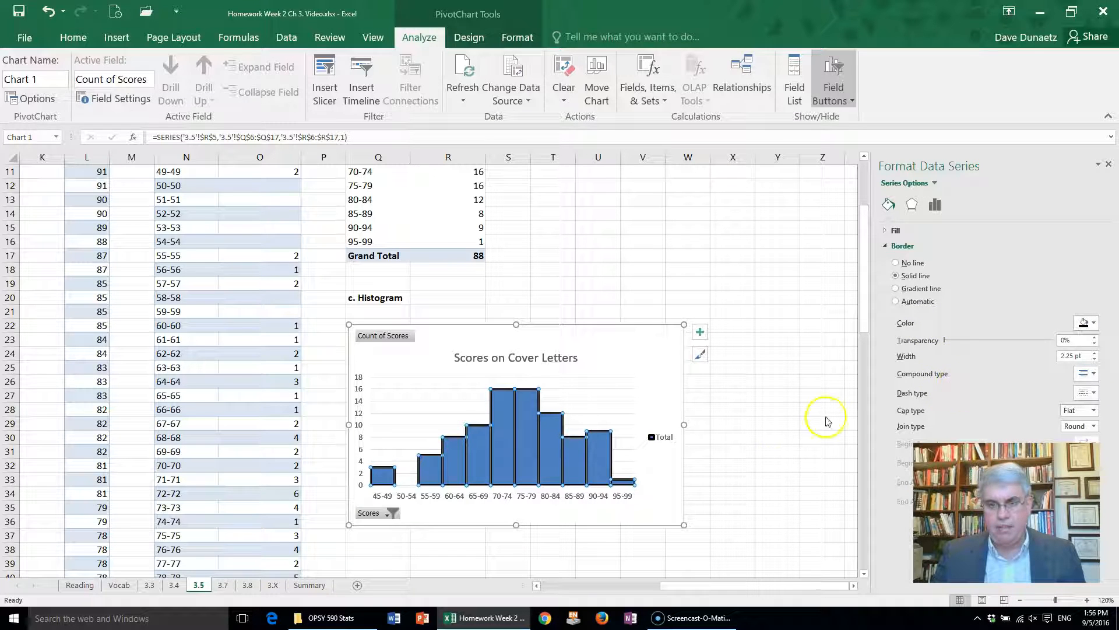
left_click(740, 464)
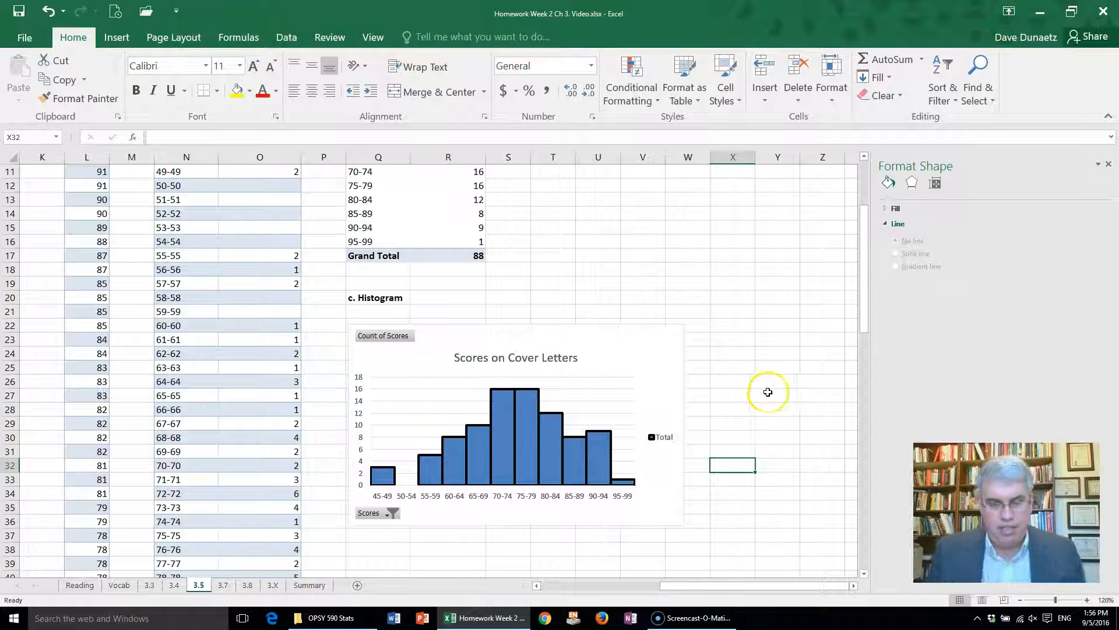
Delete the "Total" legend from the histogram.
left_click(663, 439)
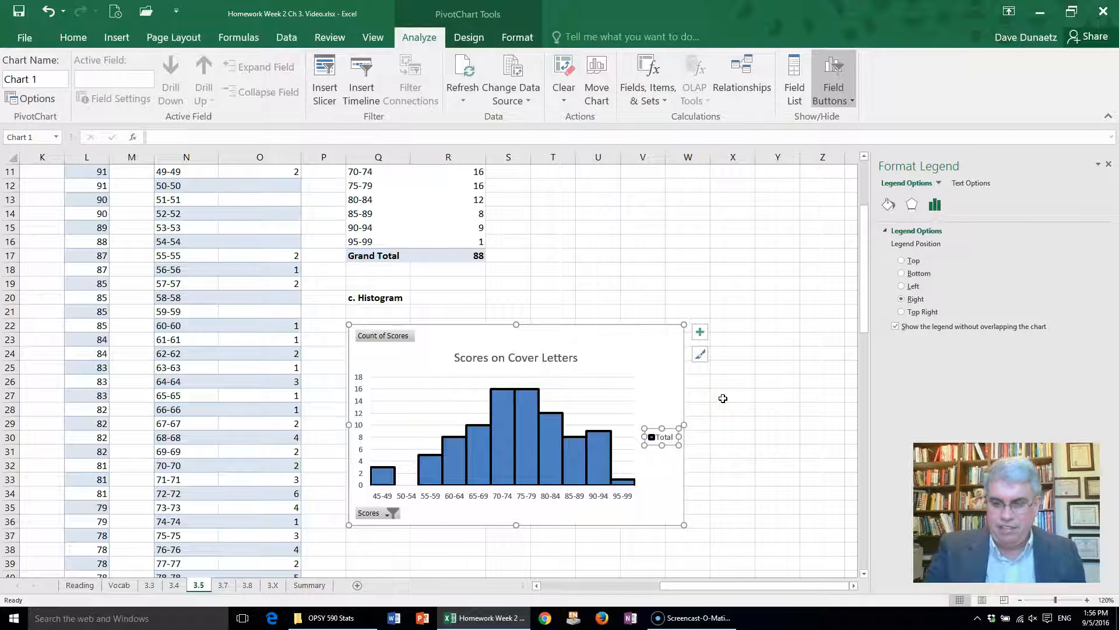
key("Delete")
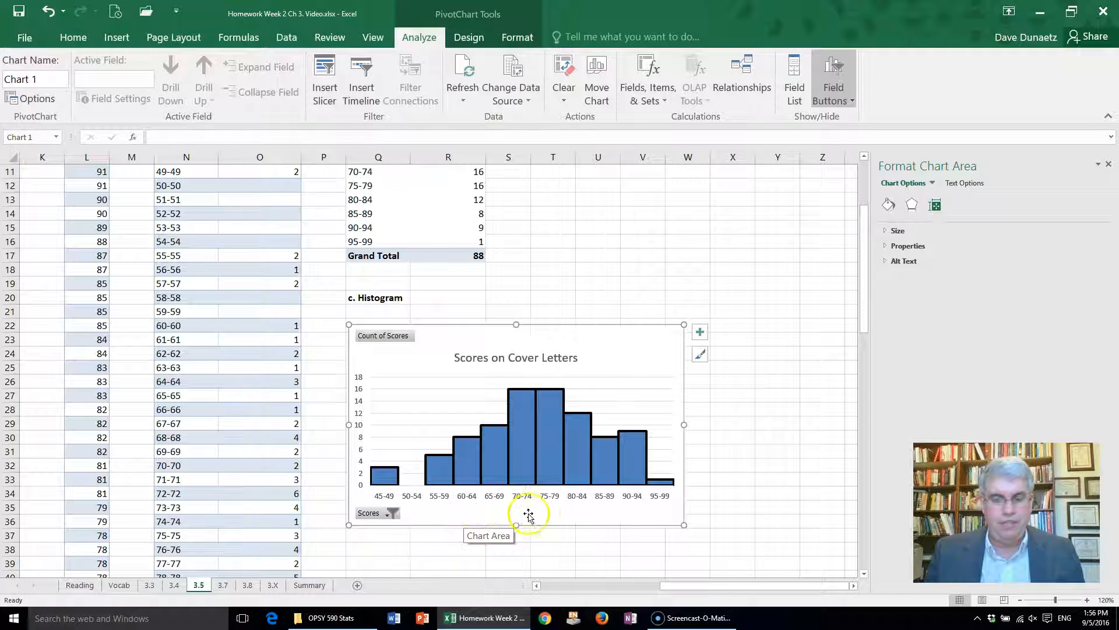
left_click(762, 421)
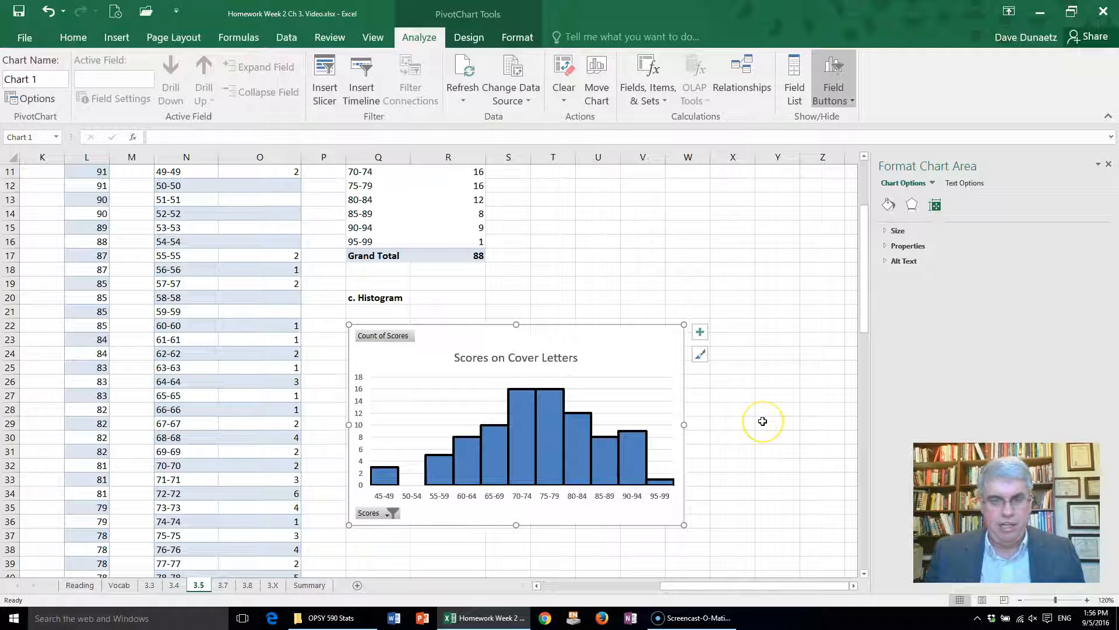
Add the bold heading "d. Skew?" in cell Q39, below the histogram.
scroll(747, 448, "down", 2)
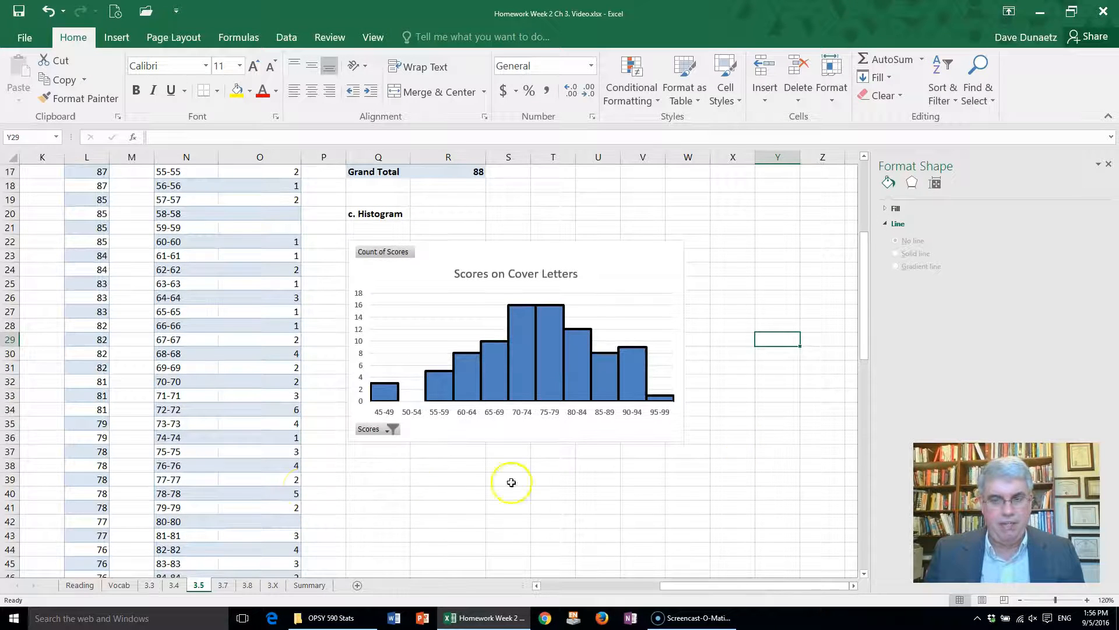
left_click(362, 477)
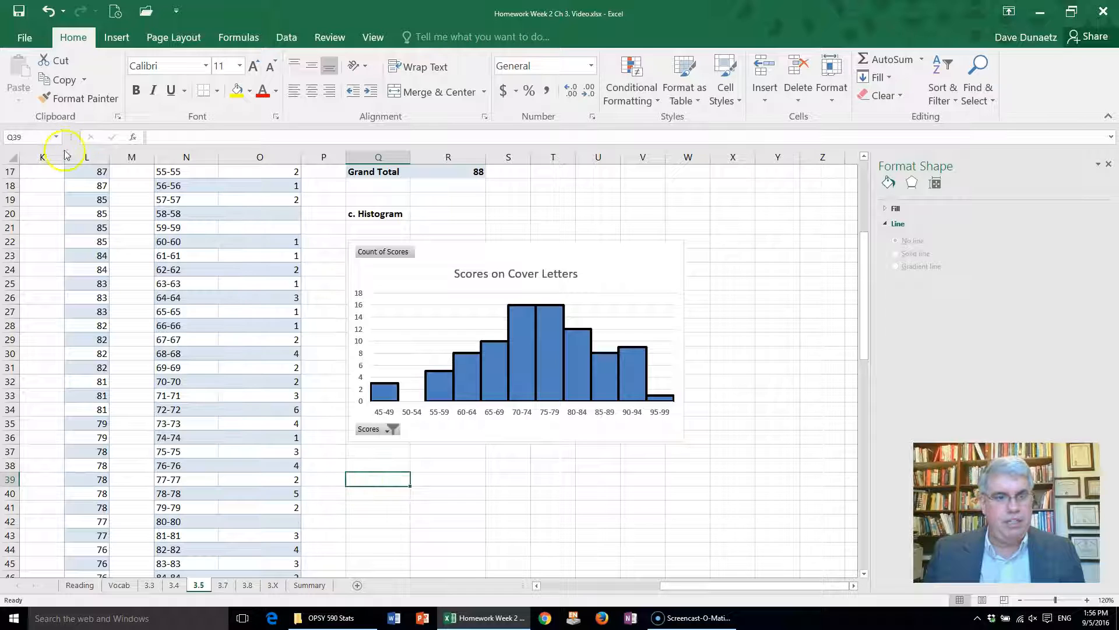
left_click(134, 94)
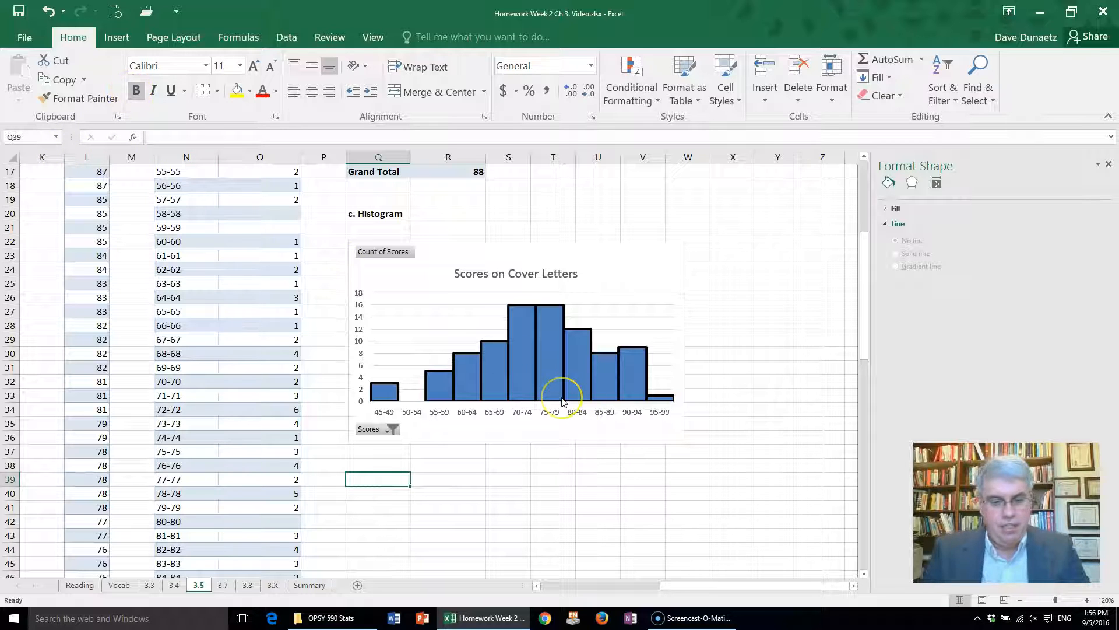
type("d.")
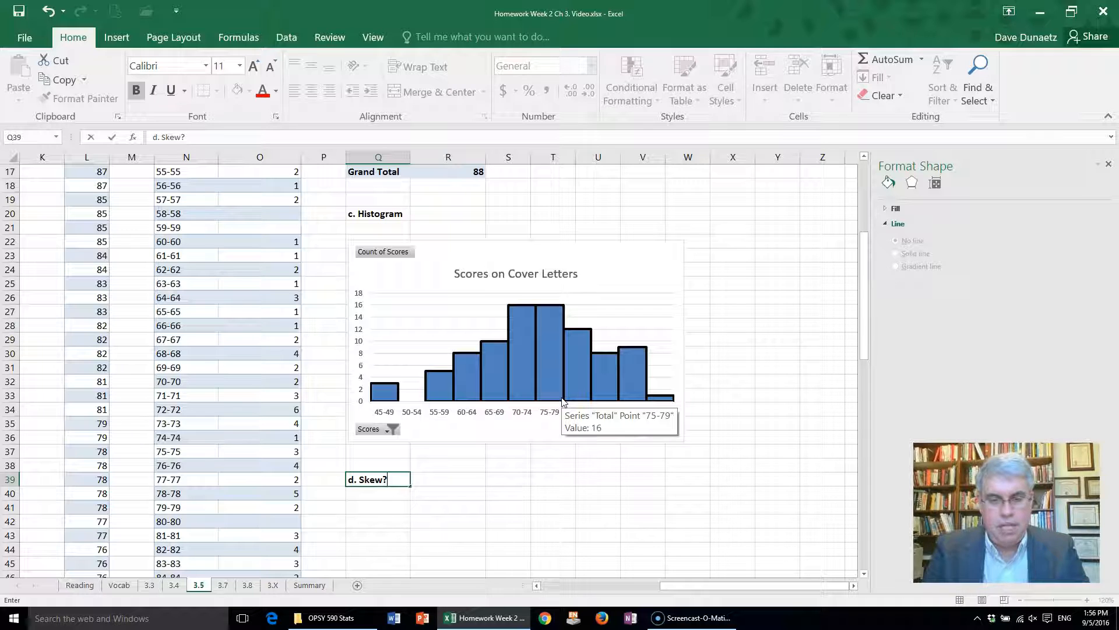
key("Return")
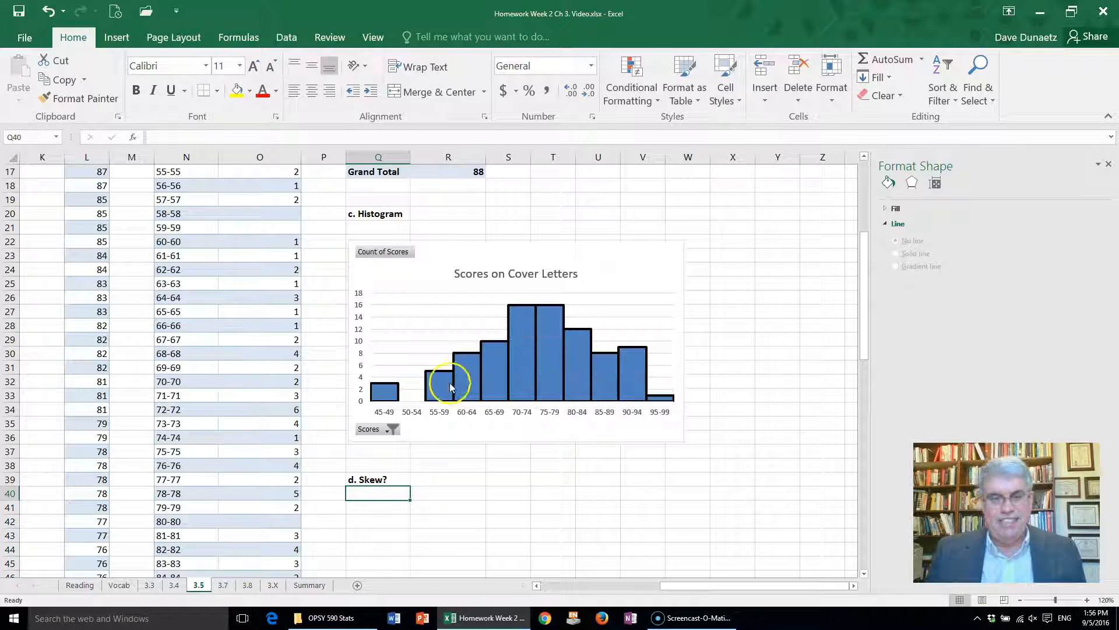
Enter the answer "Pretty symmetrical." in cell Q40, under the "d. Skew?" heading.
mouse_move(365, 386)
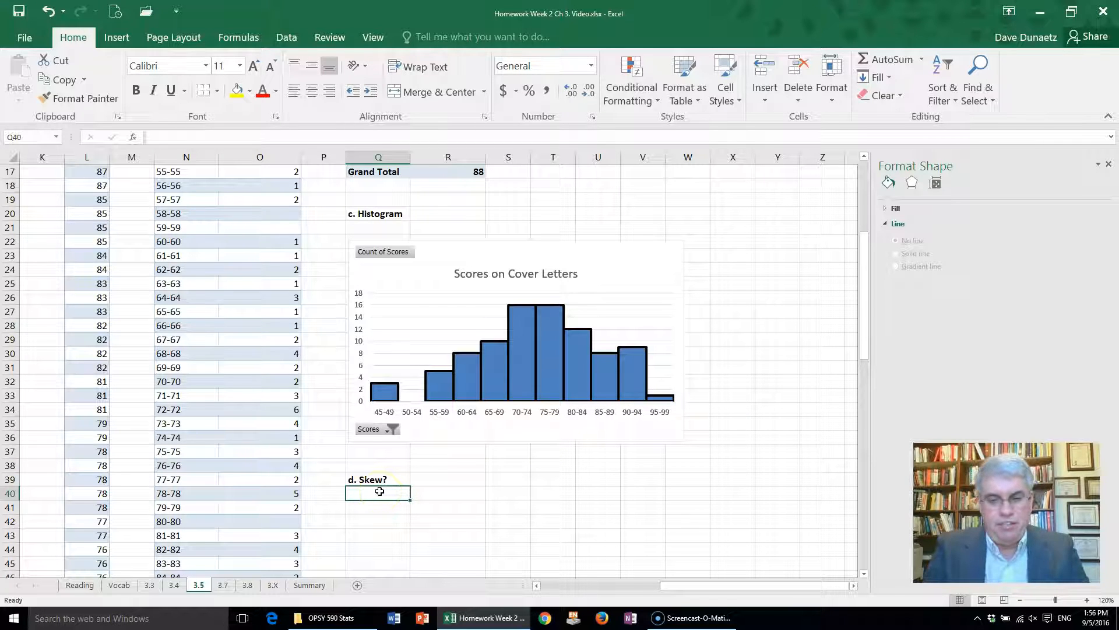
type("Pretty symmet")
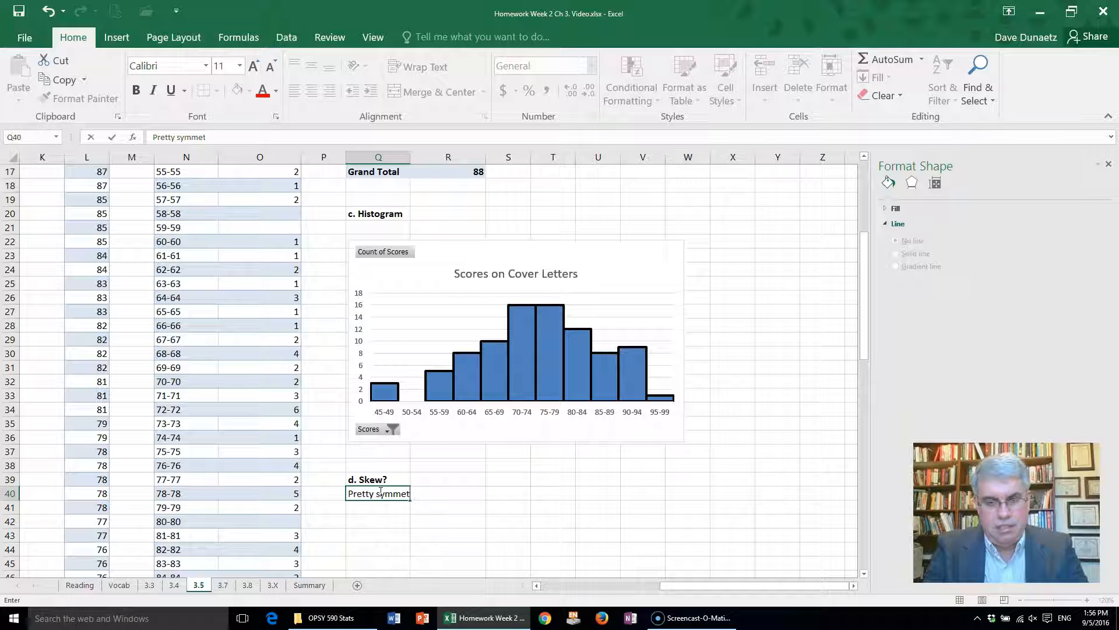
type("rical.")
left_click(367, 519)
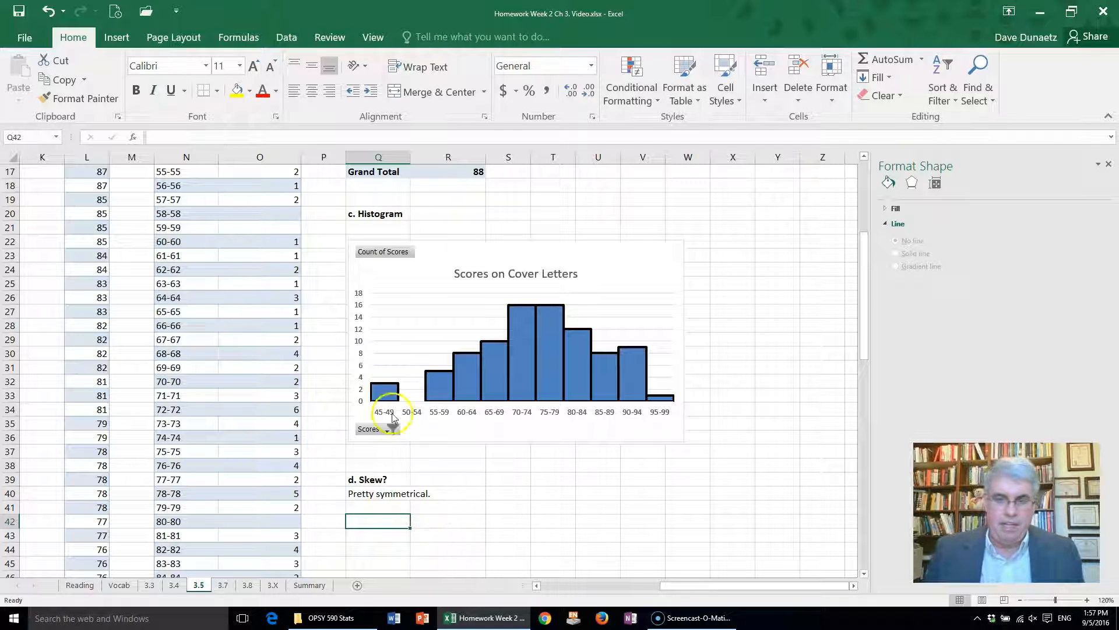
mouse_move(435, 390)
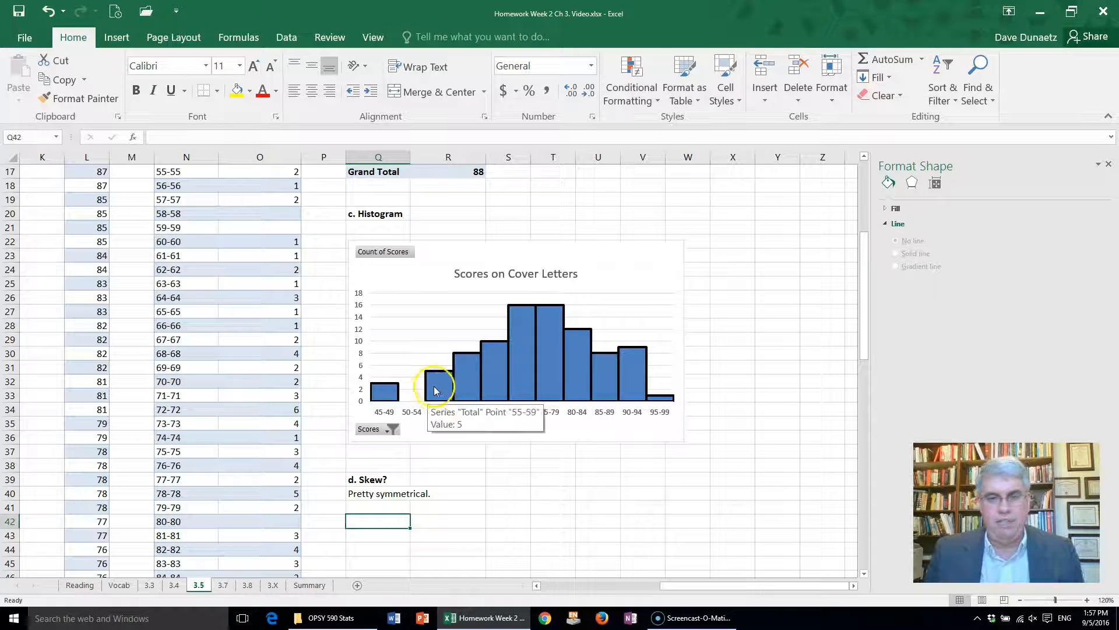